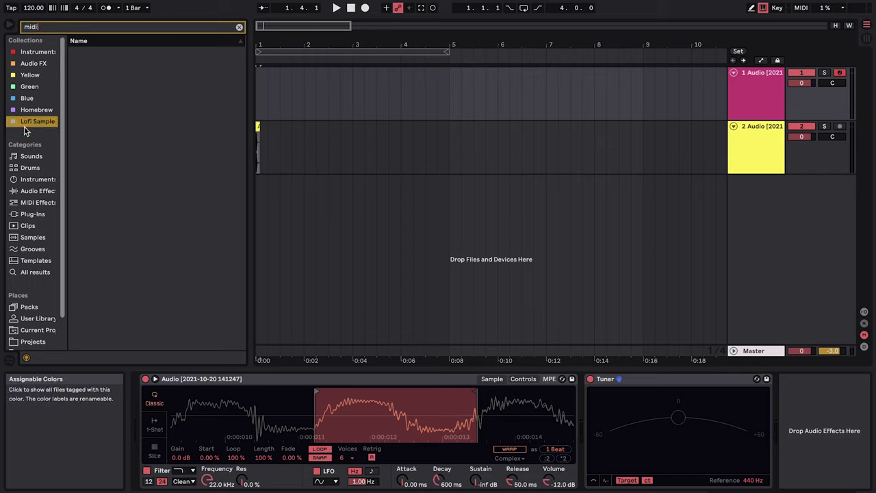
# Place the Cymatics - Winter Bliss - 78 BPM G# Min MIDI clip at the start of the first track and play it looped.
pyautogui.scroll(-2, 37, 171)
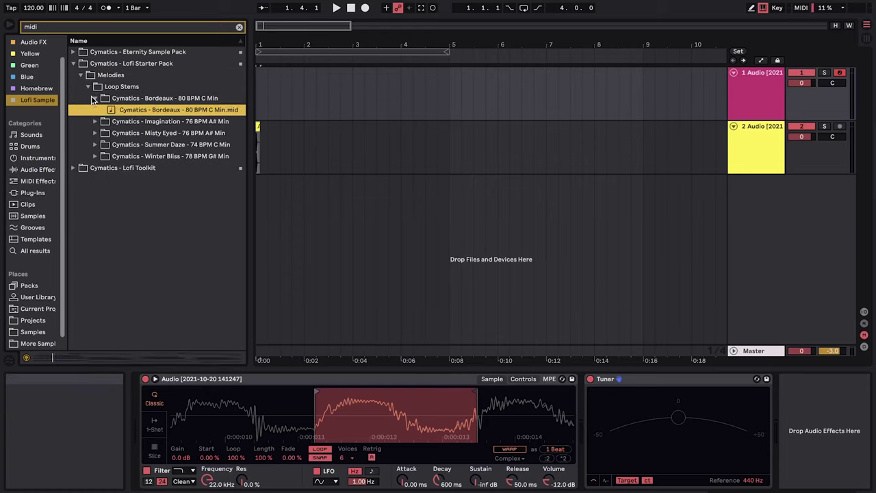
pyautogui.press('Down')
pyautogui.press('Down')
pyautogui.press('Down')
pyautogui.press('Down')
pyautogui.moveTo(161, 157); pyautogui.dragTo(260, 96)
pyautogui.hotkey('ctrl', 'l')
pyautogui.press('space')
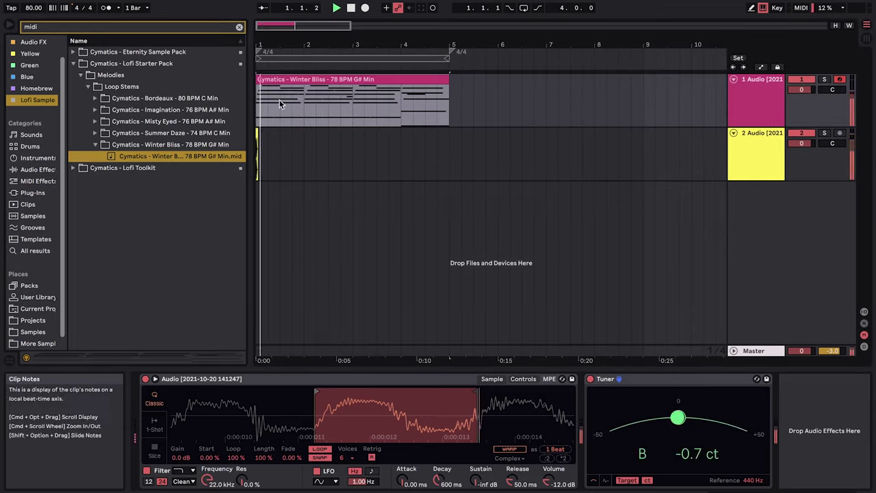
# Set the sampler's decay to 5.41 s, its filter frequency to 500 Hz and the project tempo to 80 BPM.
pyautogui.moveTo(442, 480); pyautogui.dragTo(441, 451)
pyautogui.click(33, 8)
pyautogui.write('80')
pyautogui.press('Return')
pyautogui.moveTo(207, 480); pyautogui.dragTo(207, 490)
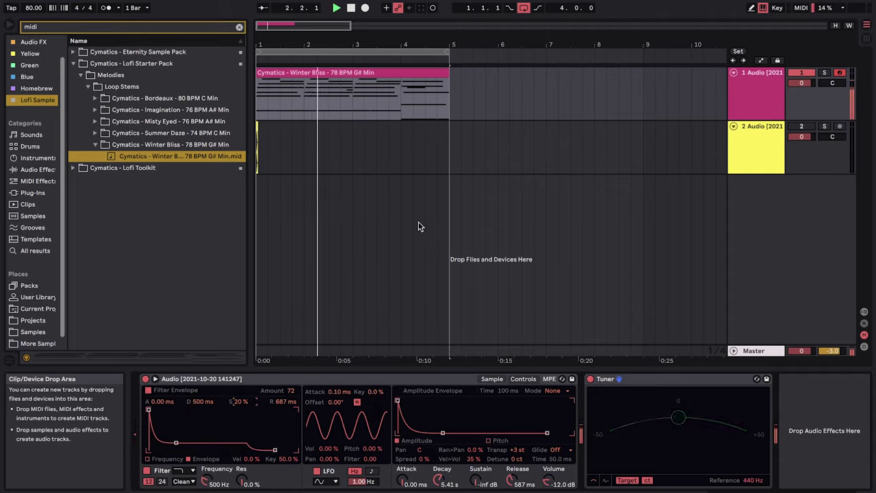
pyautogui.click(492, 378)
# Set the Winter Bliss clip's scale to F#/Gb Minor and select a block of notes in its copy on the second track.
pyautogui.doubleClick(397, 73)
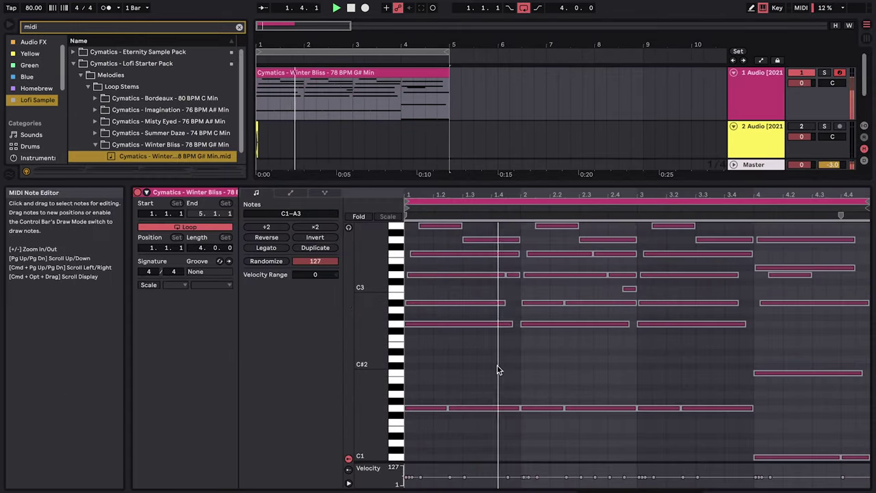
pyautogui.click(149, 285)
pyautogui.click(176, 285)
pyautogui.click(179, 349)
pyautogui.click(218, 285)
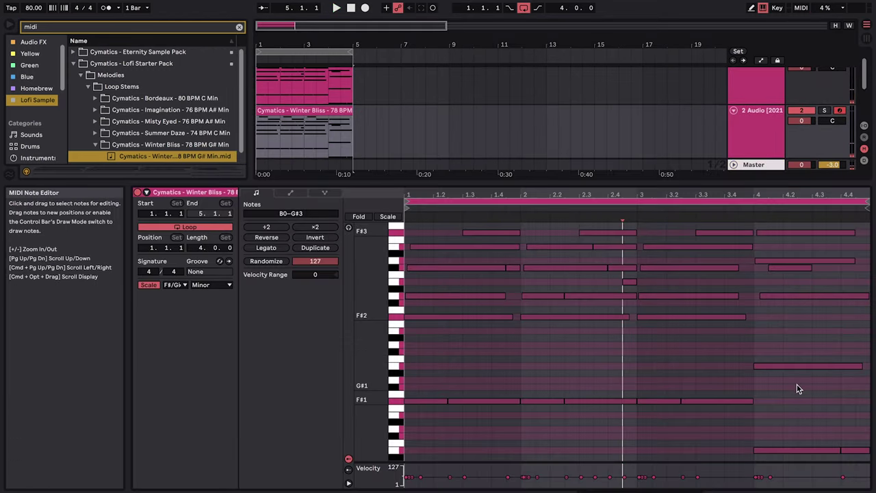
pyautogui.moveTo(813, 439); pyautogui.dragTo(468, 272)
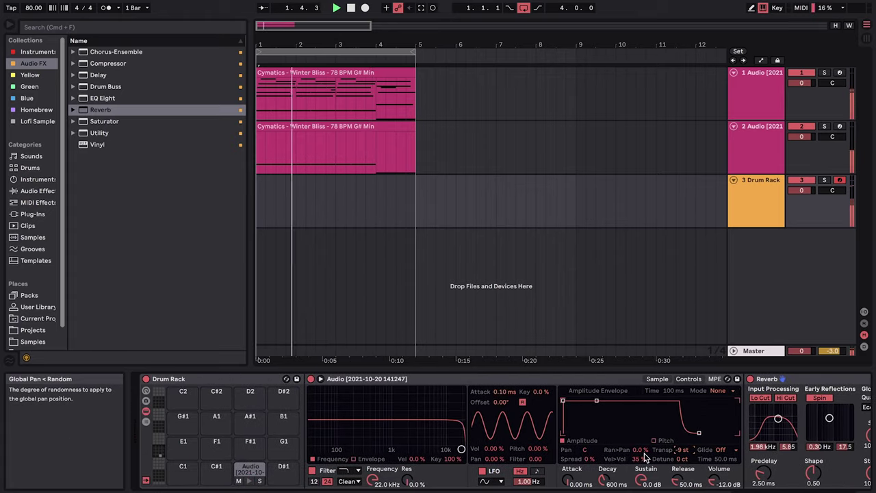
# Show the drum pad's sample and add a kick note at the start of bar 3 in the Drum Rack clip.
pyautogui.click(655, 379)
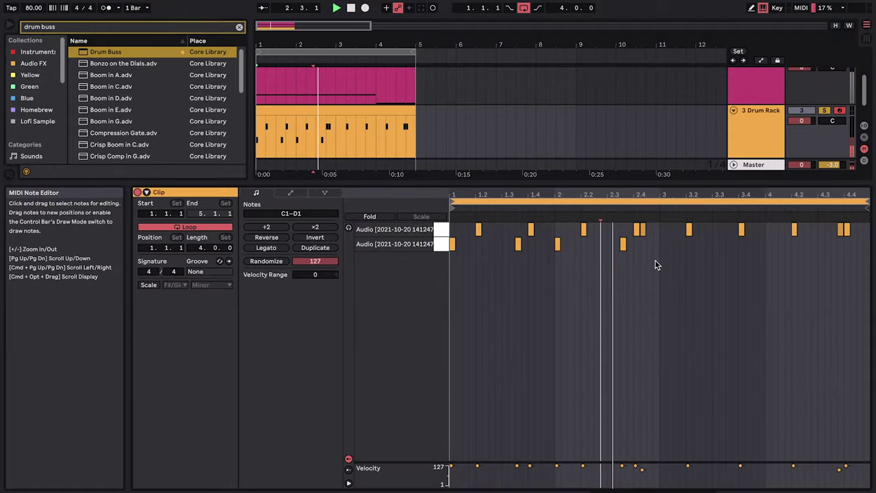
pyautogui.doubleClick(663, 243)
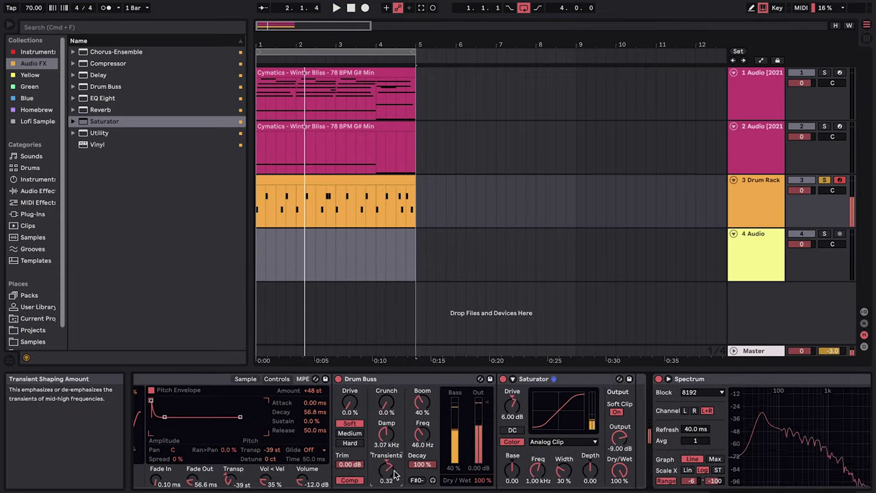
# Try to record the kick drum onto the 4 Audio track.
pyautogui.click(267, 257)
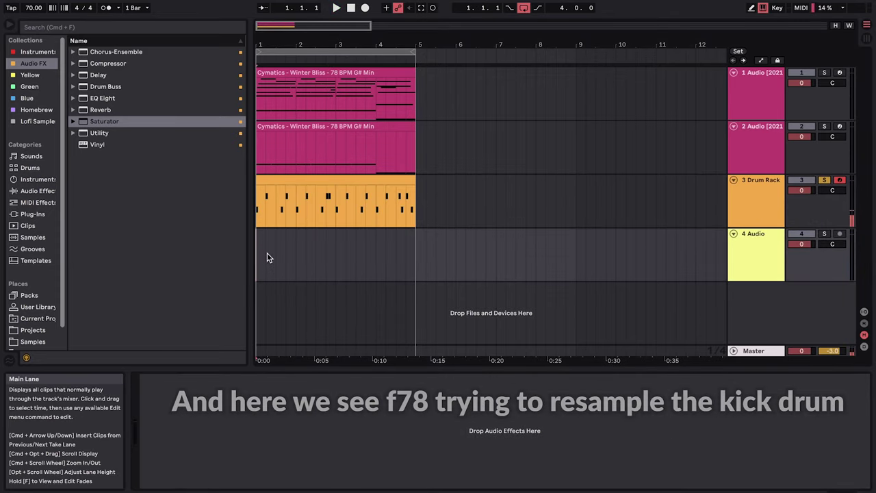
pyautogui.press('F9')
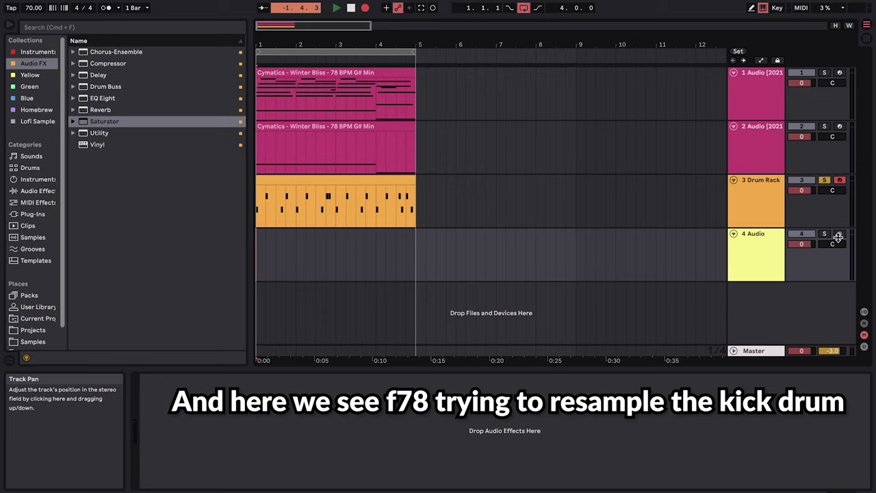
pyautogui.click(838, 234)
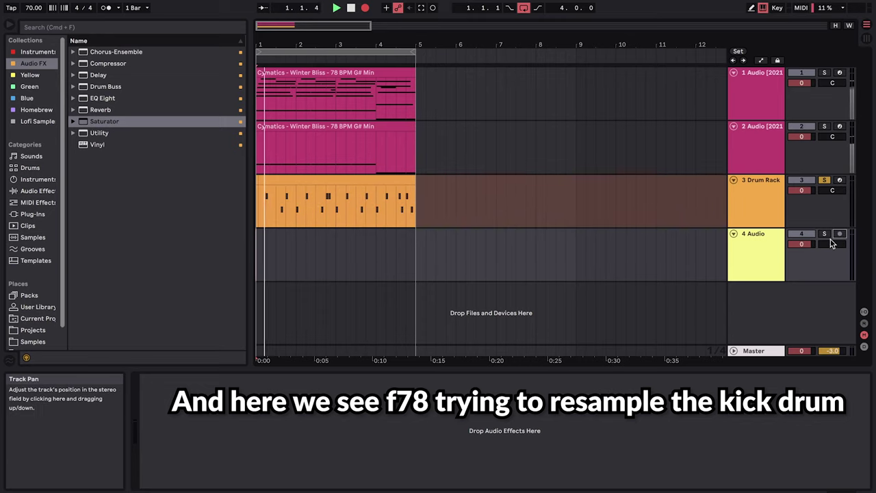
pyautogui.press('space')
pyautogui.click(845, 234)
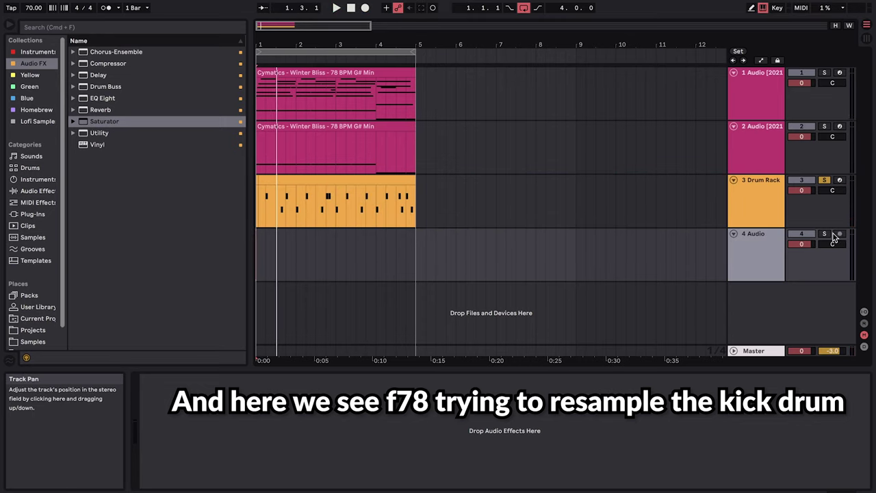
# Solo the 4 Audio track, set its input to Resampling, arm it and record the soloed drums from bar 1.
pyautogui.click(836, 235)
pyautogui.press('super+alt+i')
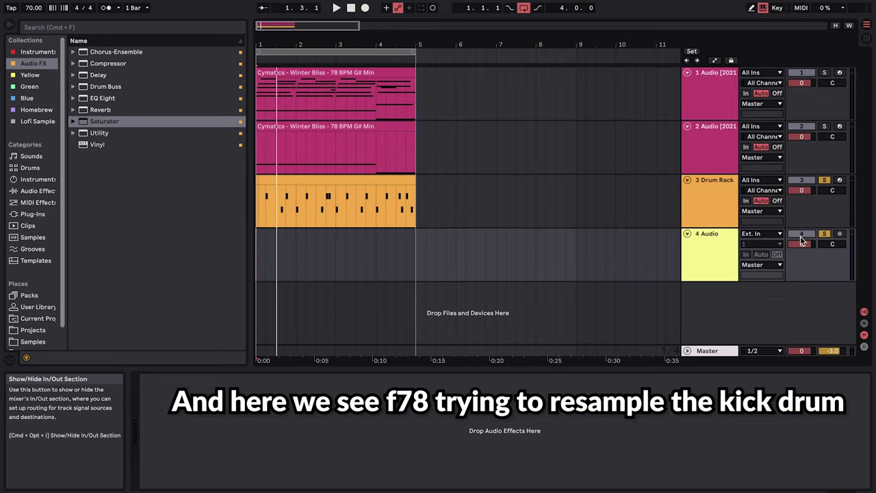
pyautogui.click(761, 233)
pyautogui.click(763, 261)
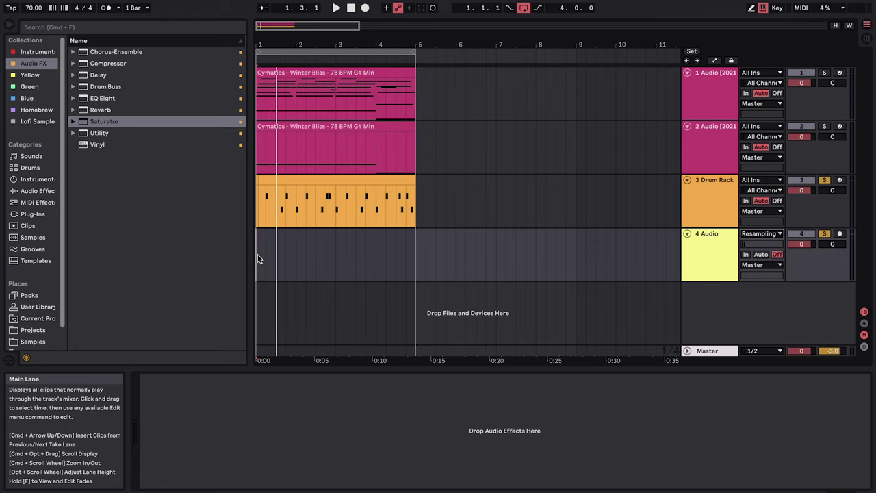
pyautogui.click(253, 180)
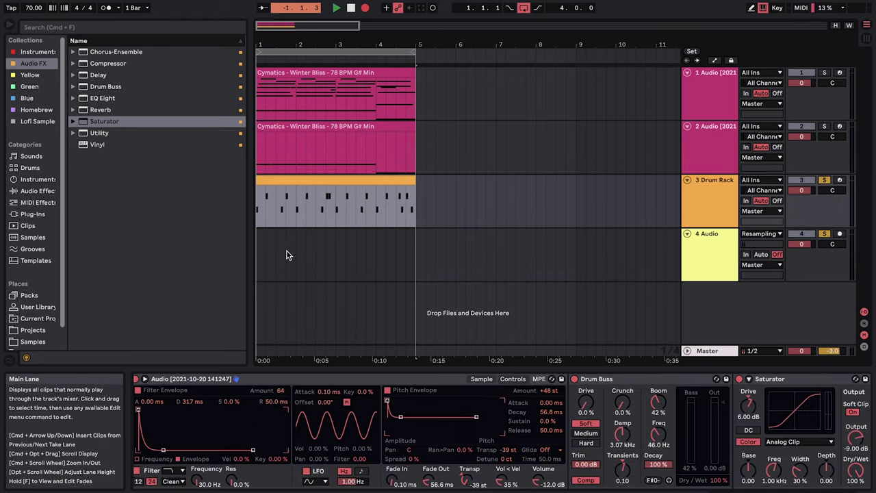
pyautogui.click(839, 234)
pyautogui.press('space')
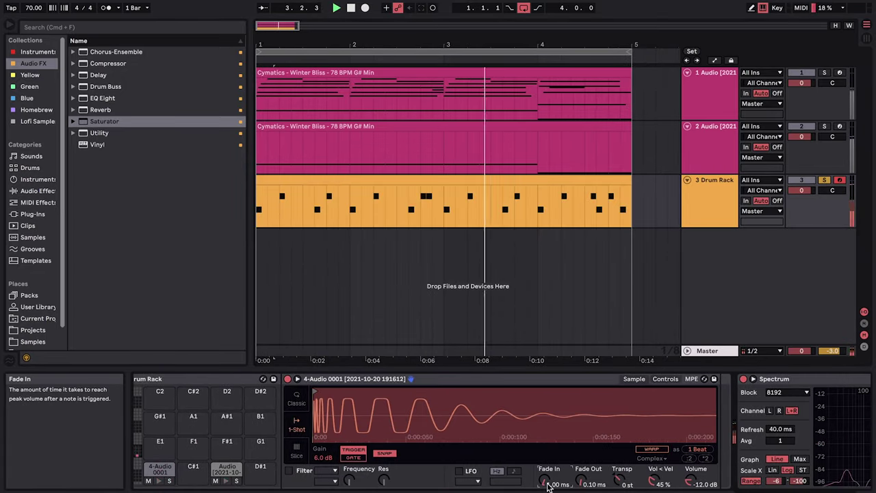
# Show the session mixer and zoom in on the D1 drum pad's sample waveform.
pyautogui.press('Tab')
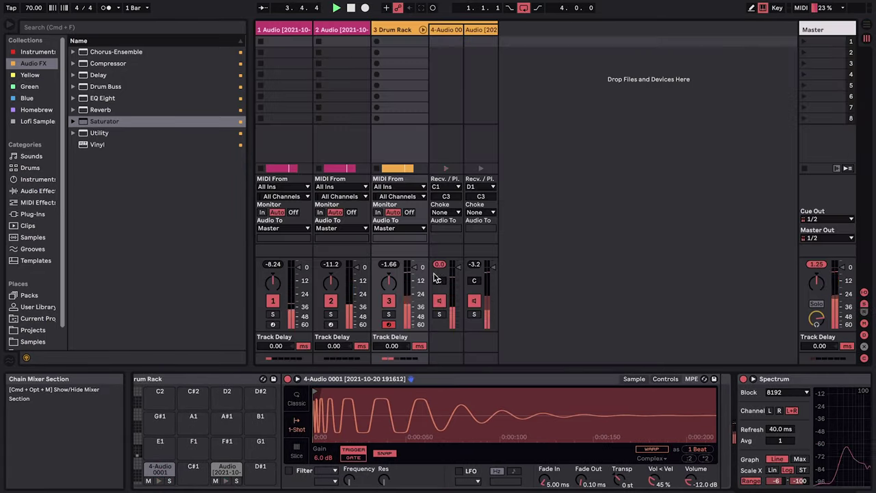
pyautogui.moveTo(631, 410); pyautogui.dragTo(620, 384)
pyautogui.moveTo(589, 411); pyautogui.dragTo(563, 454)
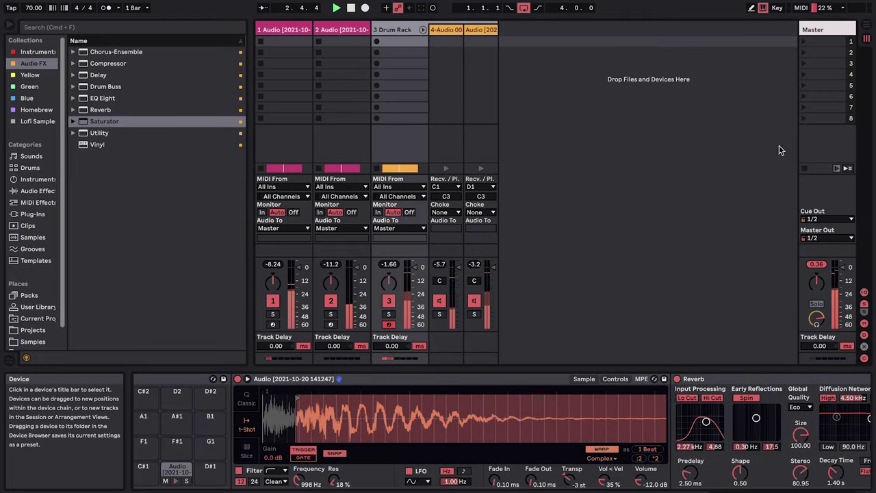
pyautogui.click(863, 40)
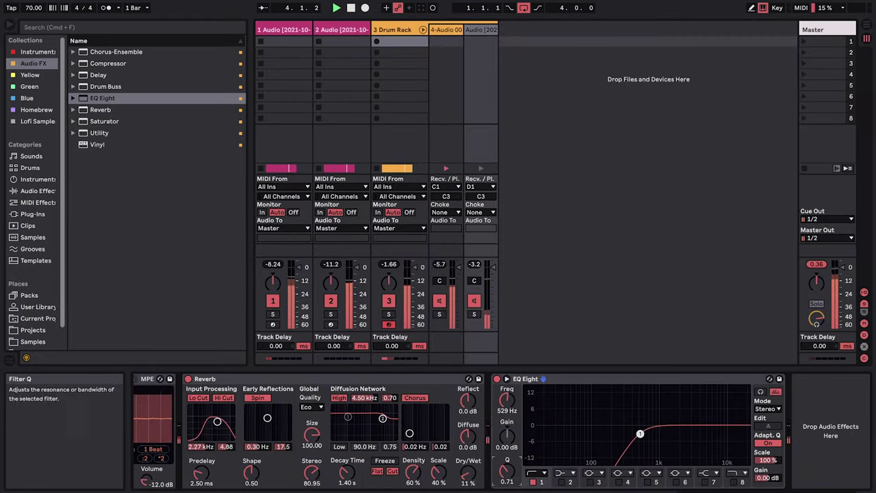
# Move the EQ Eight ahead of the Reverb on the D1 pad and select the first chain of its Audio Effect Rack.
pyautogui.moveTo(524, 376); pyautogui.dragTo(206, 424)
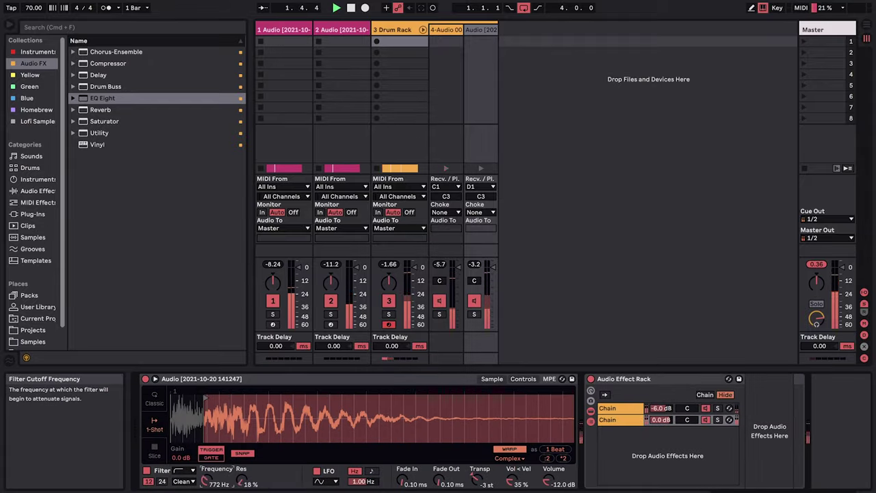
pyautogui.click(618, 406)
pyautogui.click(626, 429)
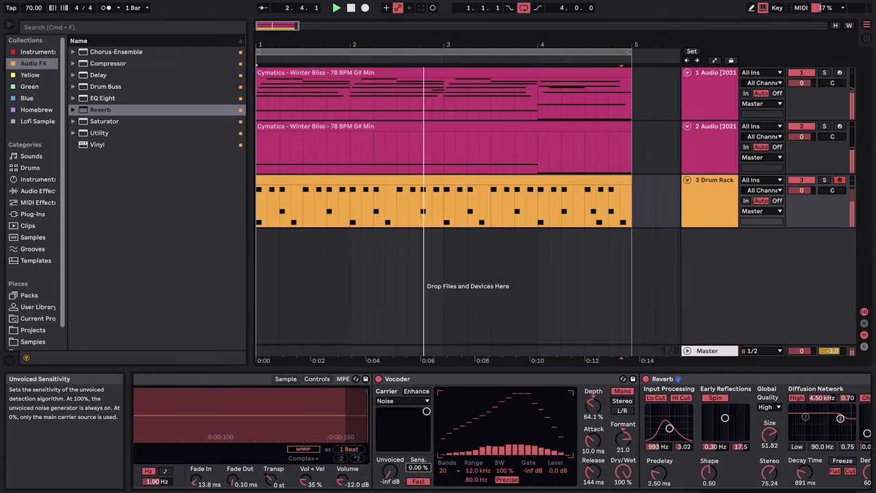
# Select the D1 drum pad and apply the x2 warp option to its sample.
pyautogui.click(249, 467)
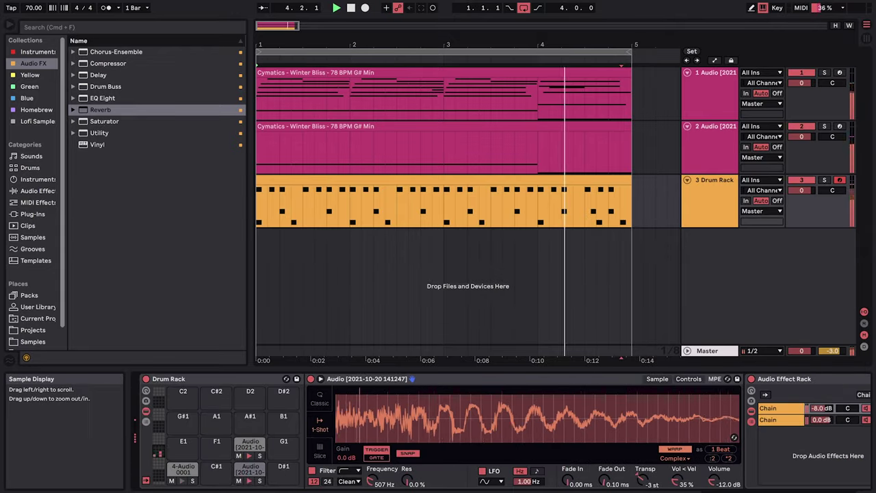
pyautogui.click(729, 458)
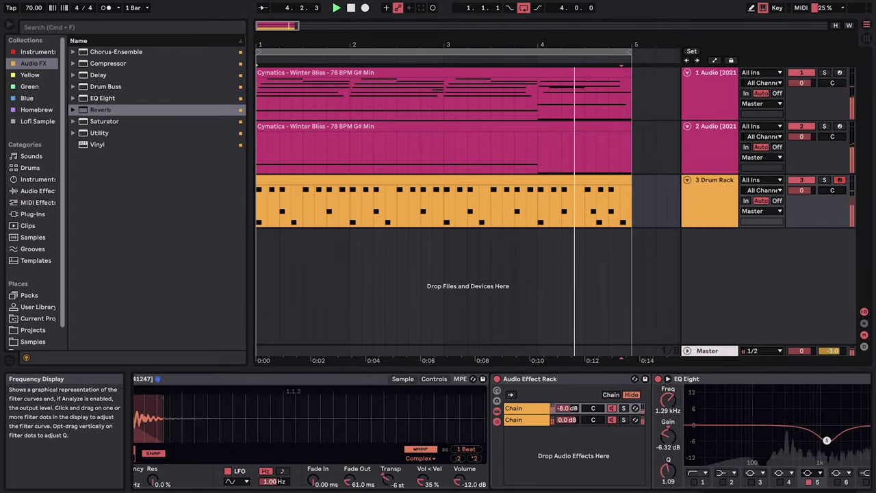
pyautogui.click(866, 34)
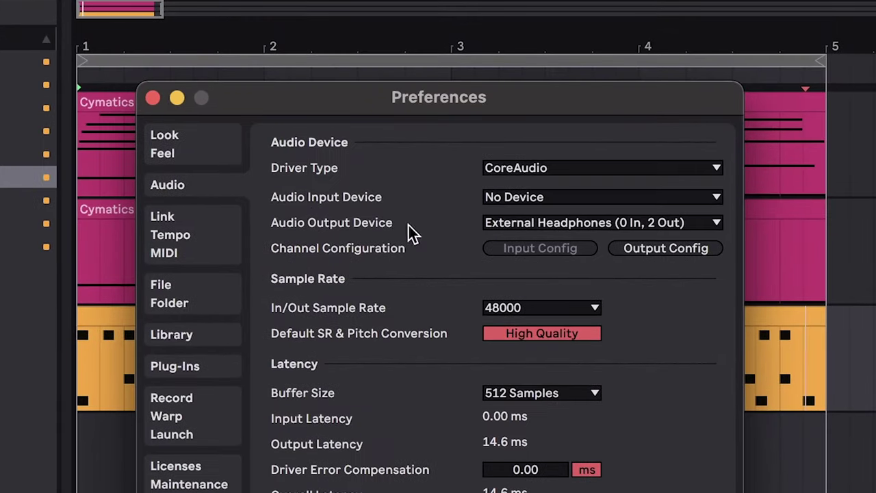
# In the audio preferences, set the input device to No Device and the output device to Capture 2ch.
pyautogui.click(553, 198)
pyautogui.click(557, 213)
pyautogui.click(556, 222)
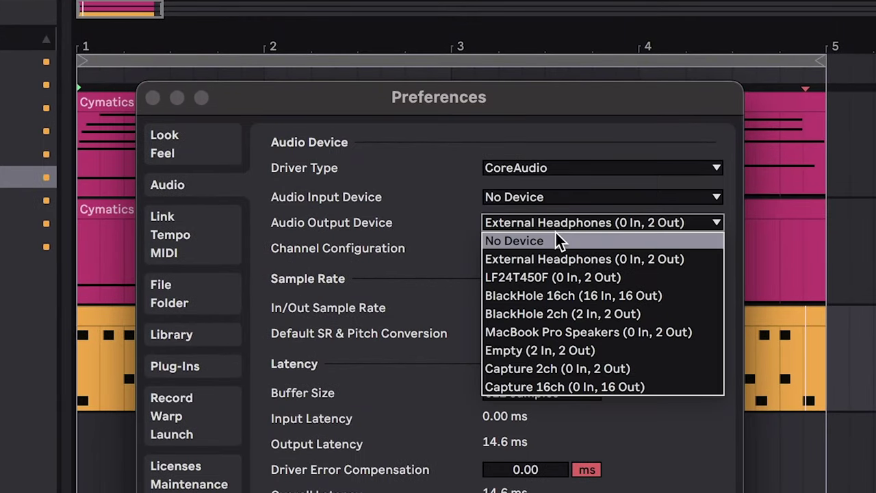
pyautogui.click(561, 369)
pyautogui.click(152, 98)
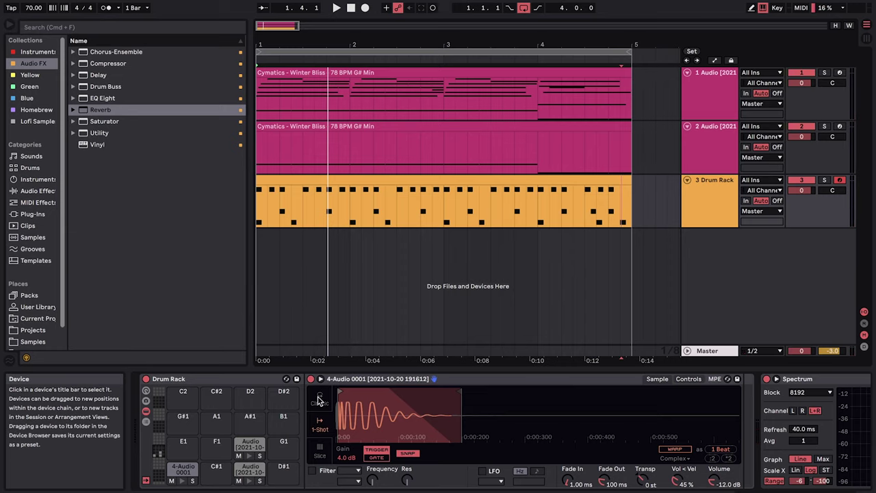
# Play the four-bar arrangement from the start to hear the melody, bass and drums together.
pyautogui.click(388, 303)
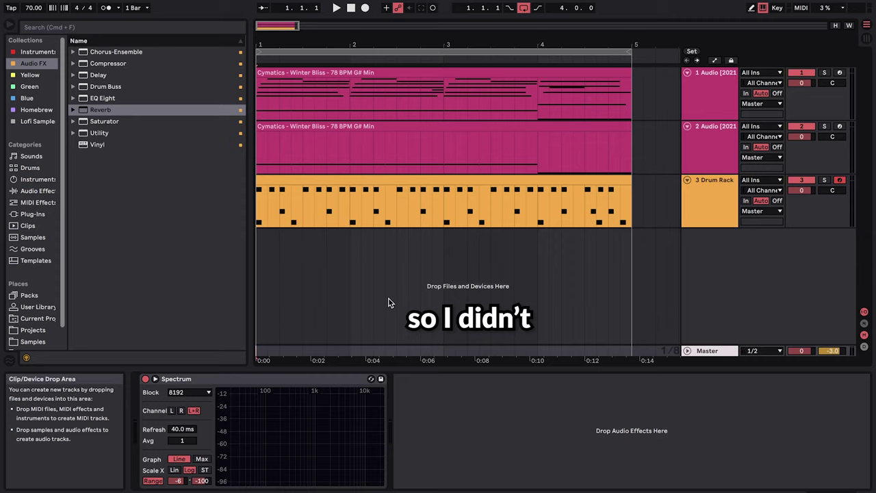
pyautogui.press('space')
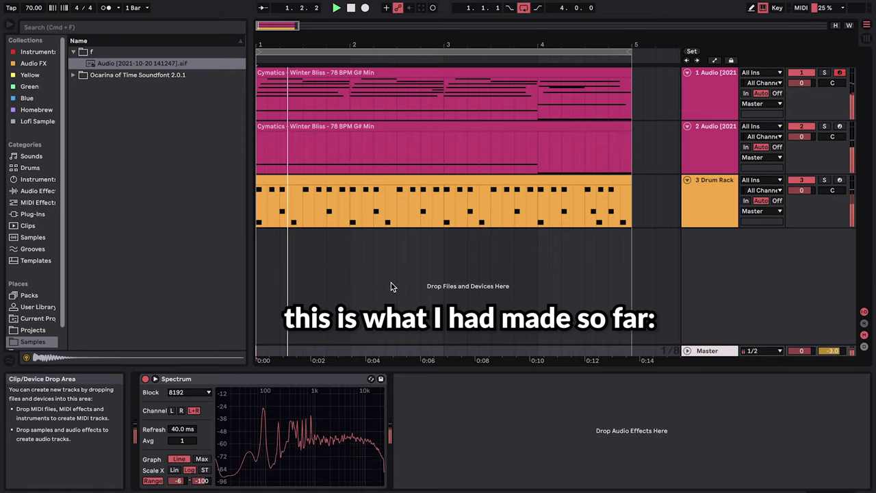
pyautogui.scroll(-5, 391, 286)
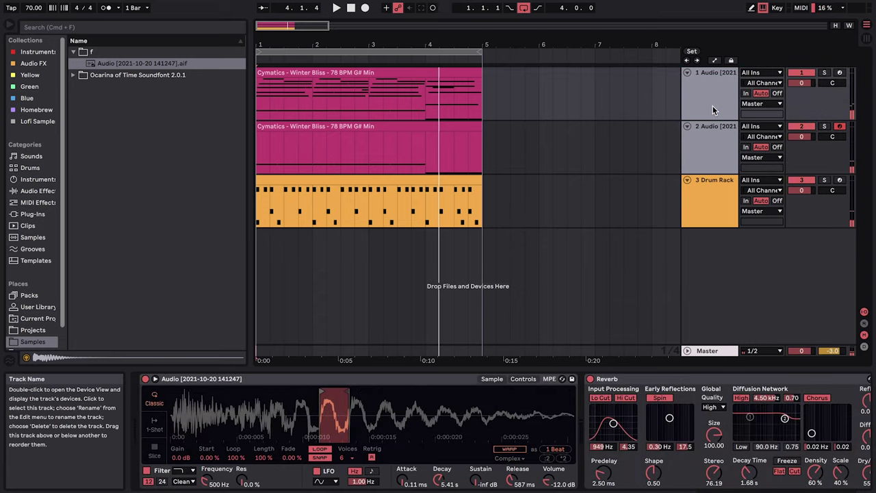
# Group the two pink melody and bass tracks and add a Compressor to the group.
pyautogui.press('super+g')
pyautogui.click(724, 92)
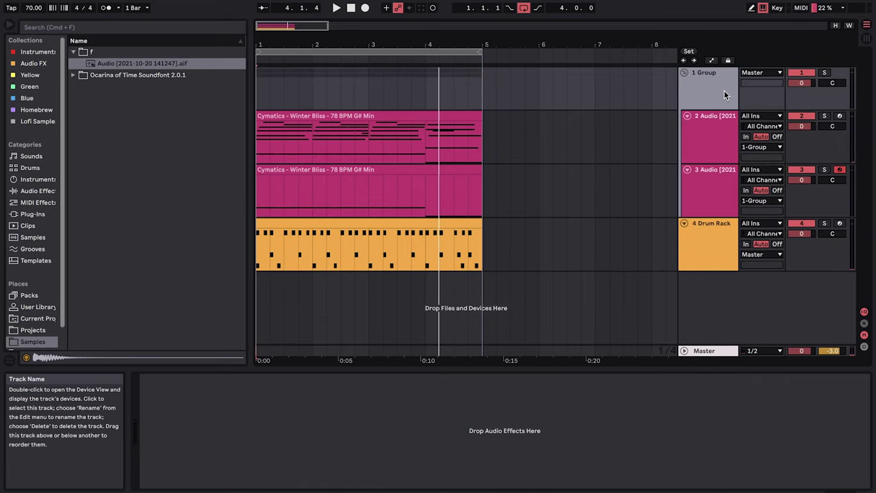
pyautogui.click(41, 62)
pyautogui.moveTo(147, 63); pyautogui.dragTo(214, 391)
# Enable the Compressor's sidechain, take its audio from 4-Drum Rack using a single drum pad's signal, and show the rack's pads.
pyautogui.click(154, 378)
pyautogui.click(164, 390)
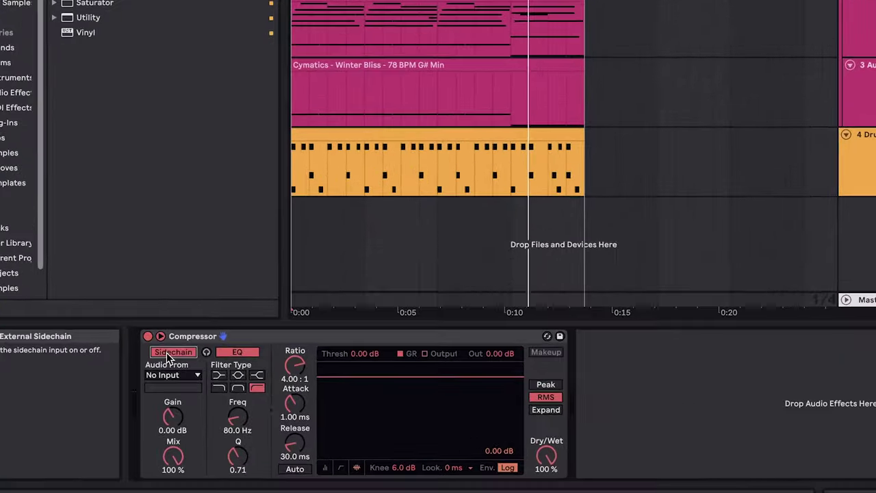
pyautogui.click(164, 408)
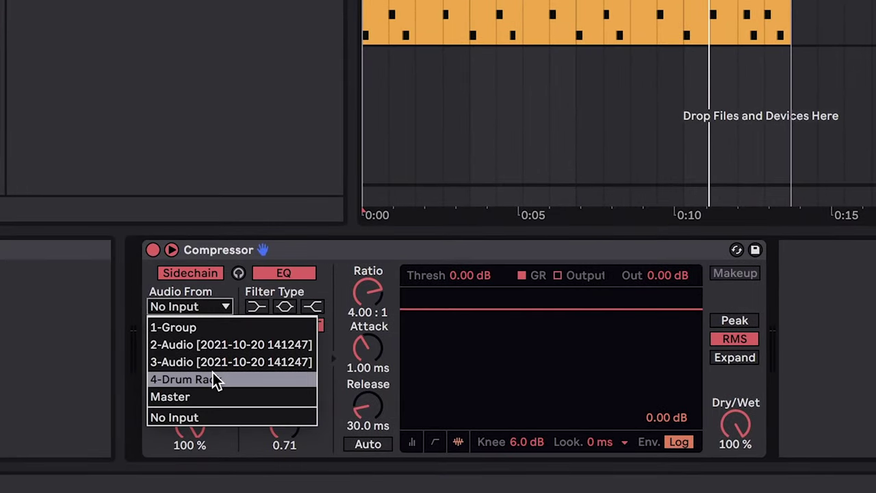
pyautogui.click(216, 380)
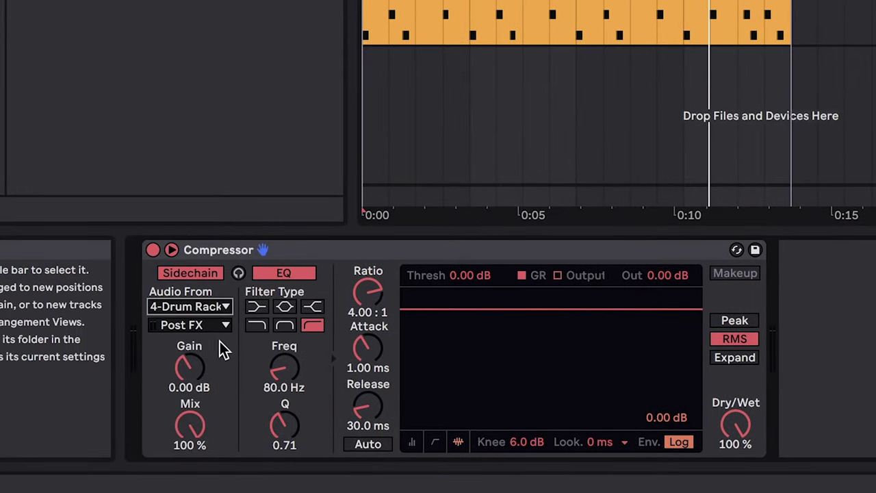
pyautogui.click(216, 327)
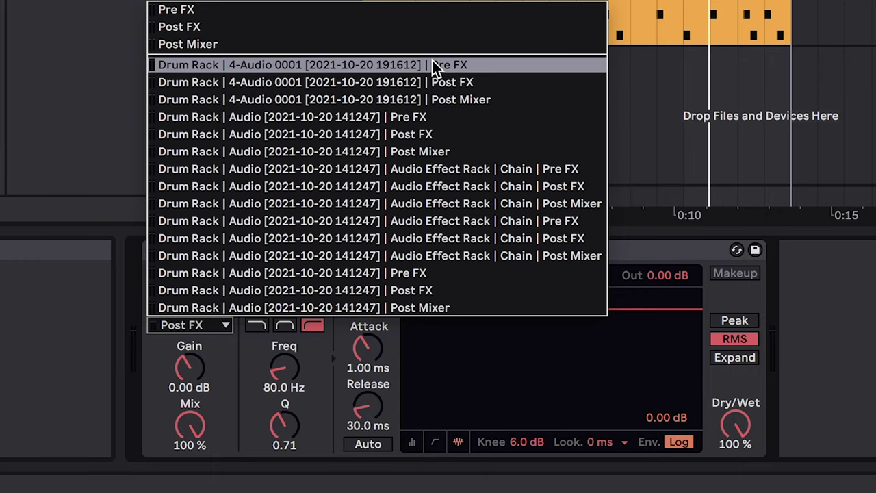
pyautogui.click(360, 134)
pyautogui.click(869, 22)
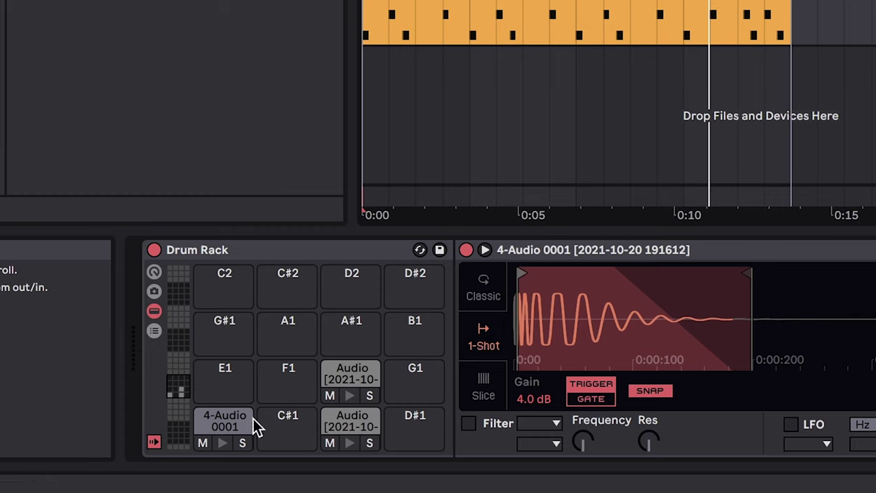
# Rename the three filled Drum Rack pads as Kick (C1), Snare (D1) and Hat (F#1).
pyautogui.click(225, 416)
pyautogui.hotkey('ctrl', 'r')
pyautogui.write('K')
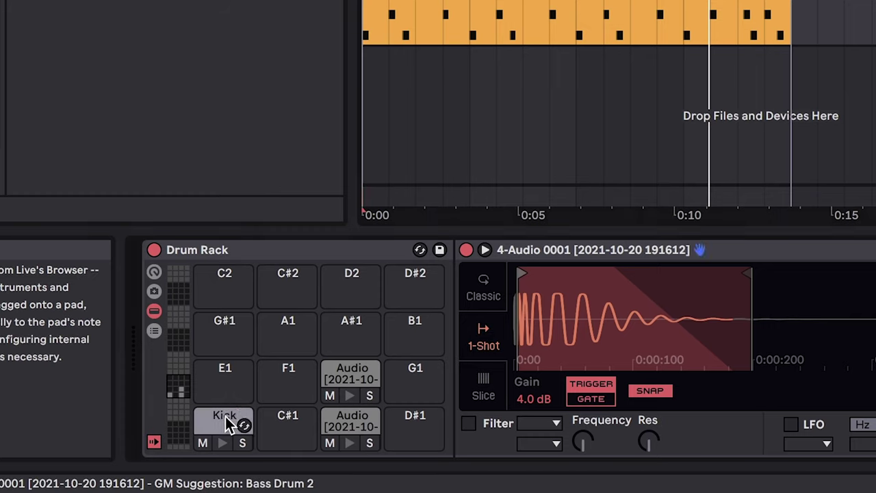
pyautogui.click(346, 416)
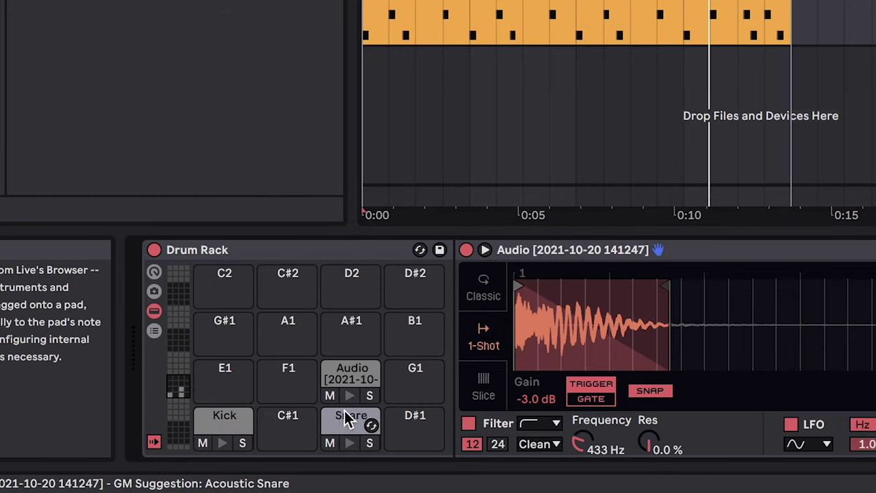
pyautogui.click(343, 366)
pyautogui.hotkey('ctrl', 'r')
pyautogui.write('Hat')
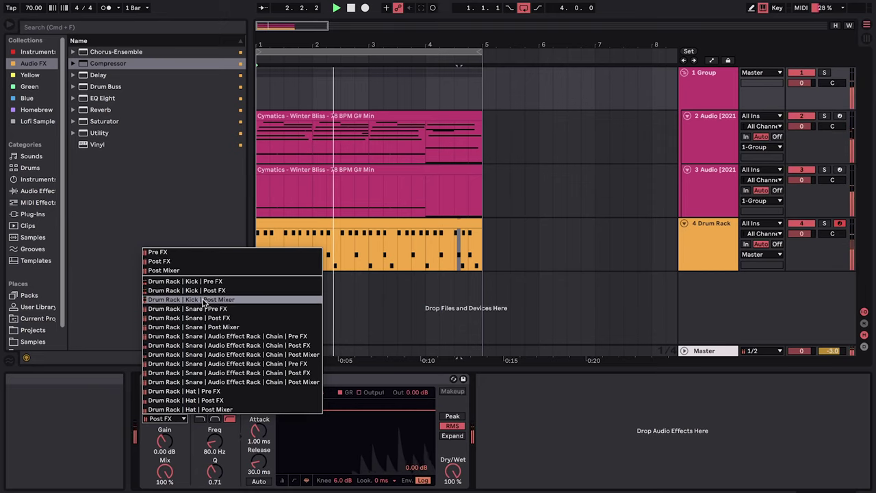
# Feed the group Compressor's sidechain from the Kick's Pre FX signal, with the threshold at -34 dB and Peak detection.
pyautogui.click(195, 281)
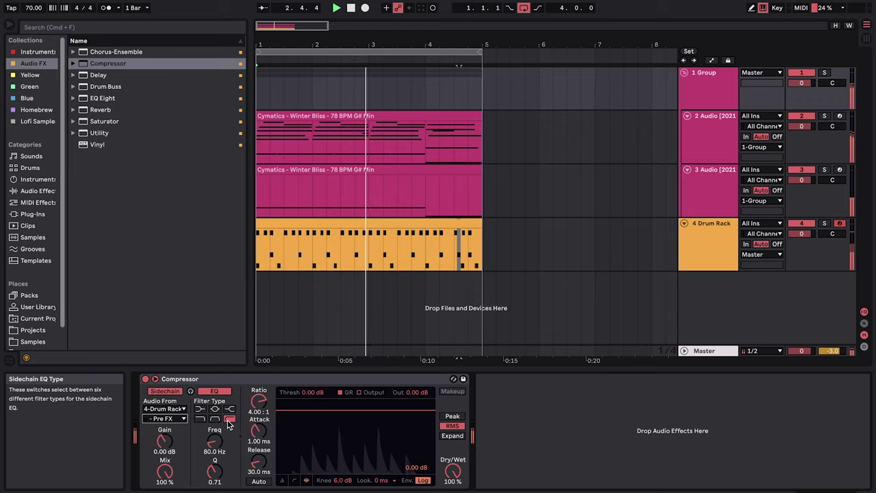
pyautogui.moveTo(317, 396); pyautogui.dragTo(317, 430)
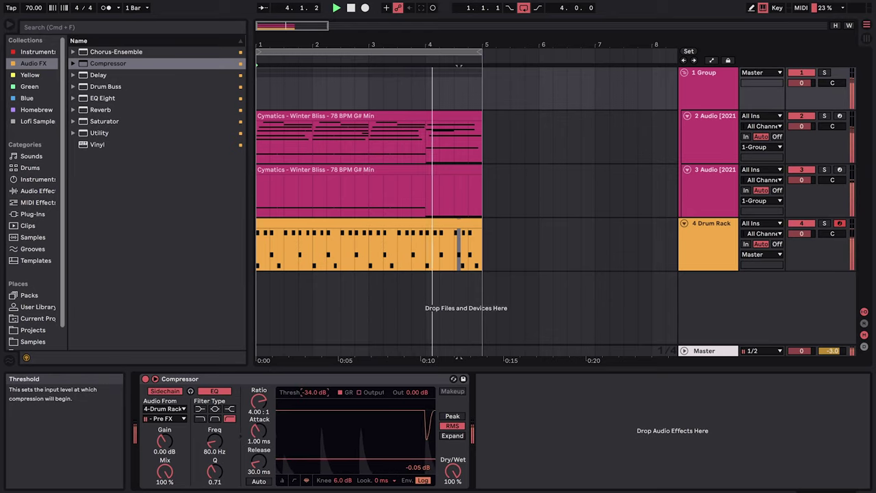
pyautogui.click(452, 416)
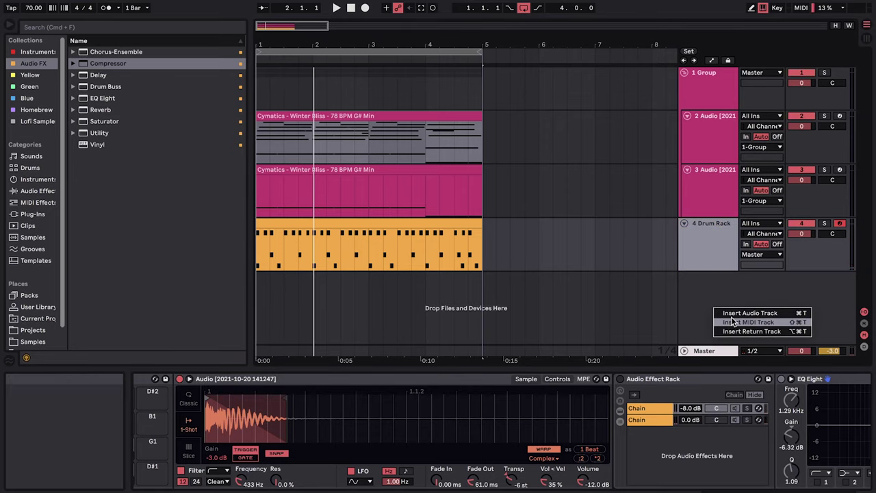
# Insert a new audio track below the Drum Rack track and set its input to Resampling.
pyautogui.click(730, 314)
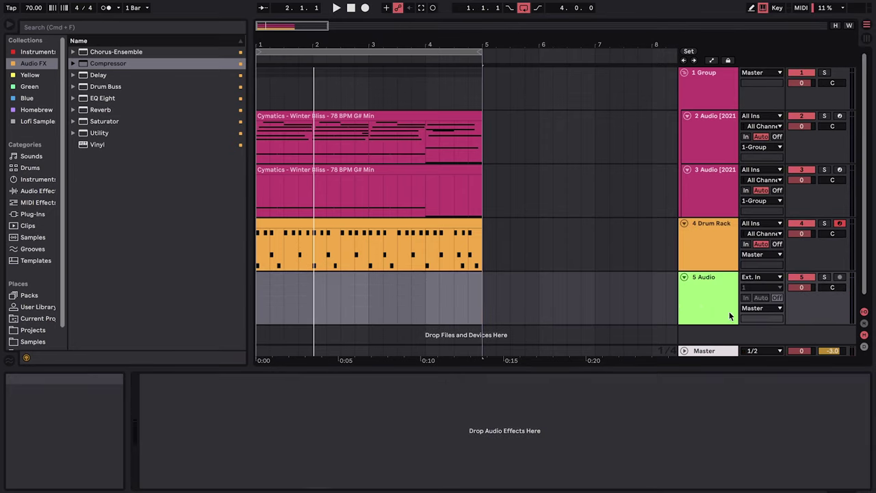
pyautogui.click(761, 277)
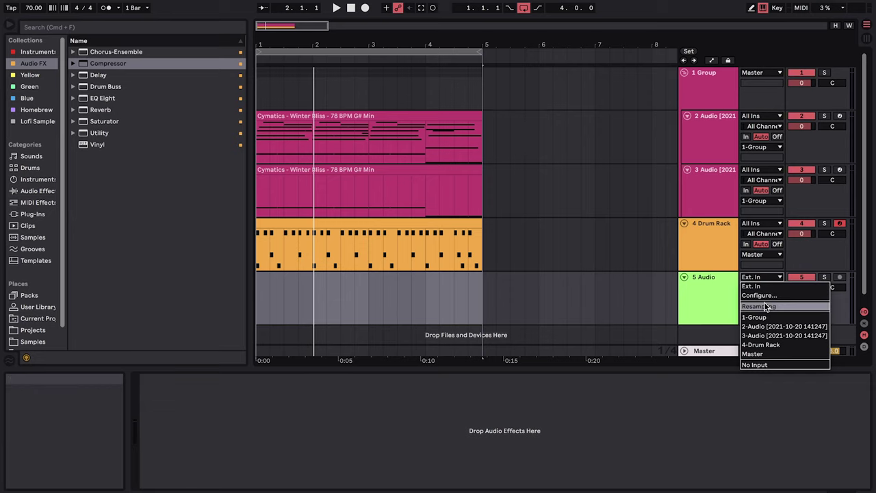
pyautogui.click(766, 307)
# Record from bar 5 with the new audio track and the Drum Rack track armed, playing one snare hit.
pyautogui.click(485, 301)
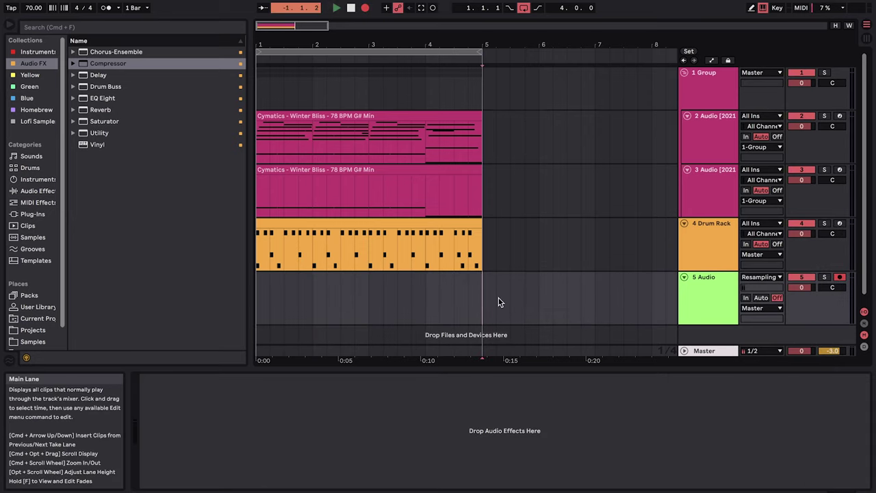
pyautogui.rightClick(839, 224)
pyautogui.click(831, 233)
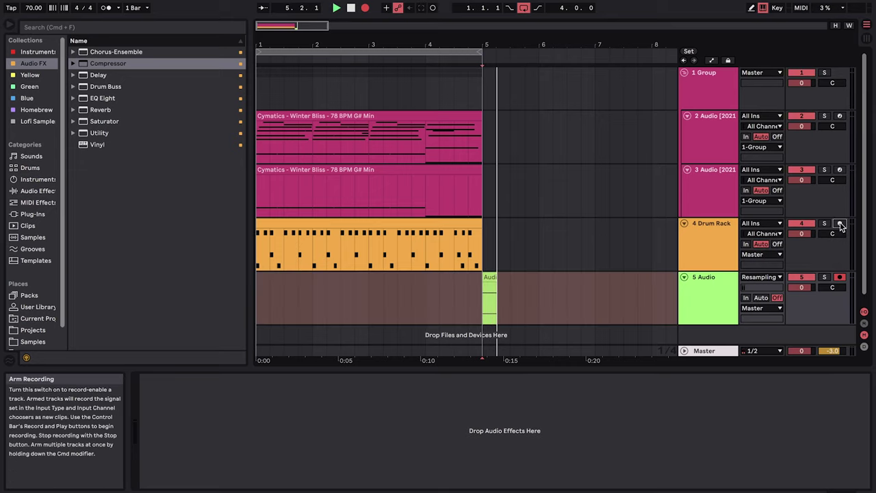
pyautogui.click(841, 223)
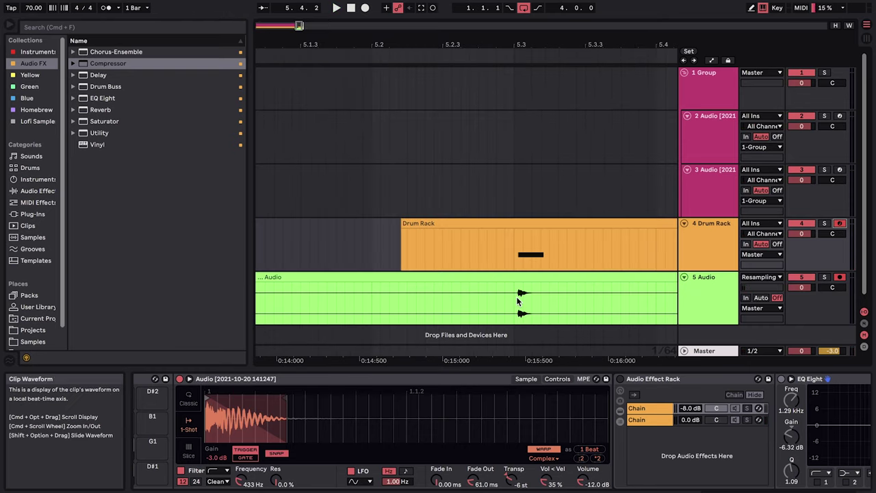
# Isolate the recorded snare hit from the audio clip and load it as the Snare pad's sample.
pyautogui.click(518, 301)
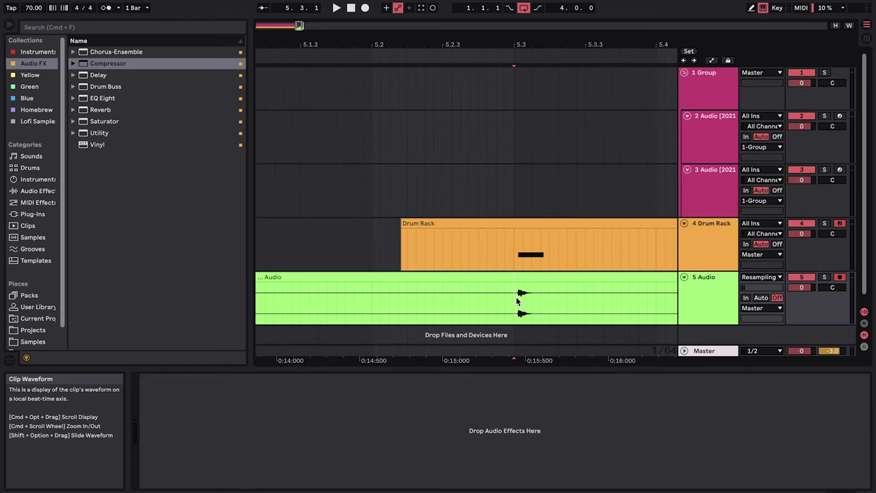
pyautogui.click(705, 245)
pyautogui.moveTo(475, 277); pyautogui.dragTo(532, 14)
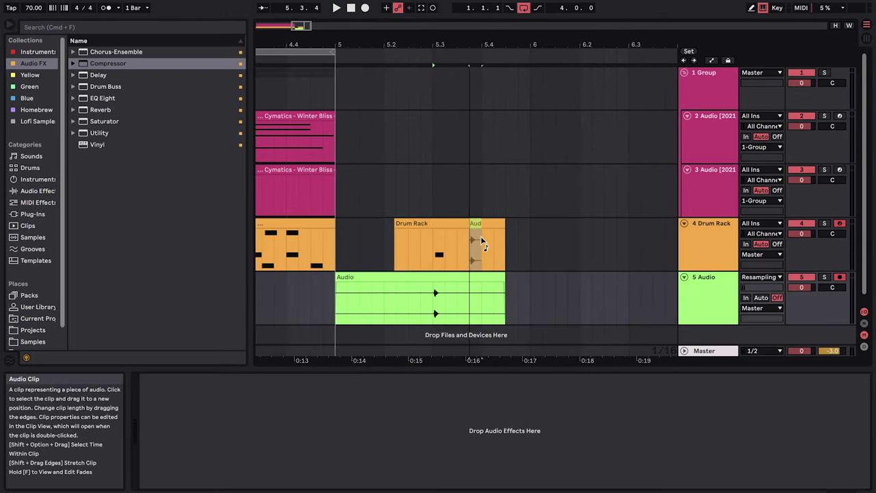
pyautogui.press('Tab')
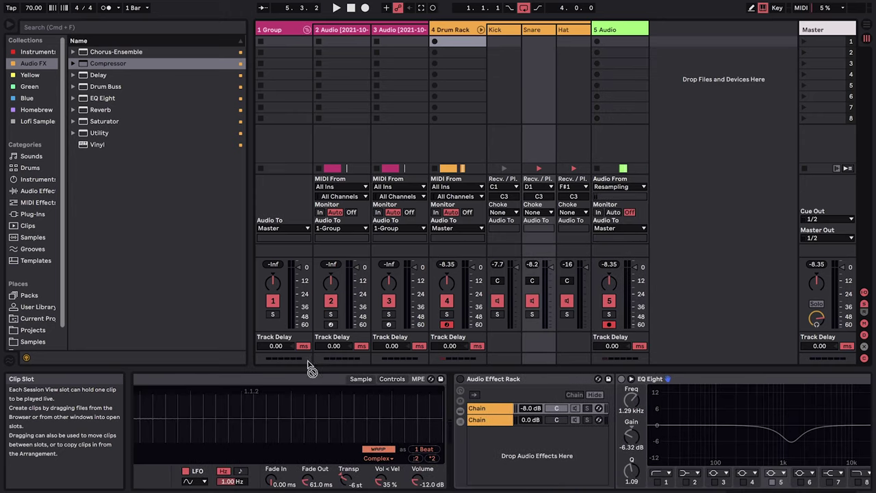
pyautogui.moveTo(299, 385); pyautogui.dragTo(299, 385)
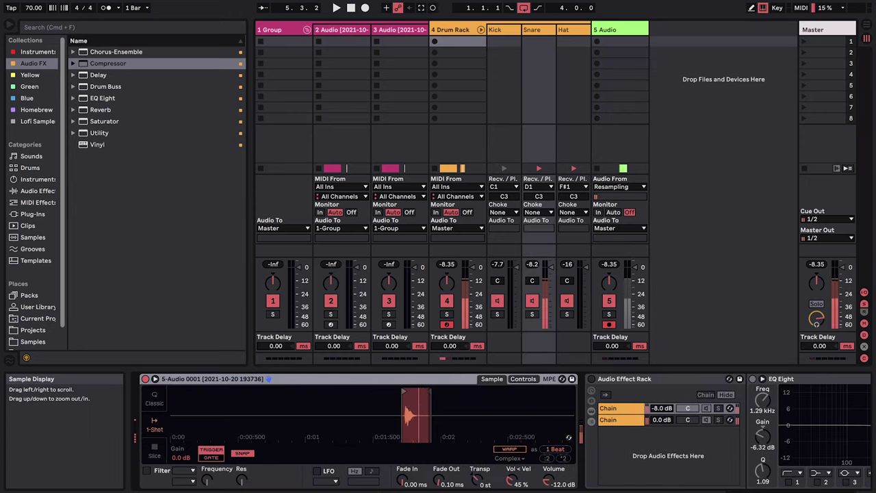
# Play the arrangement, trim the snare sample's start to just before the hit, and toggle the pad's Audio Effect Rack.
pyautogui.press('Tab')
pyautogui.press('space')
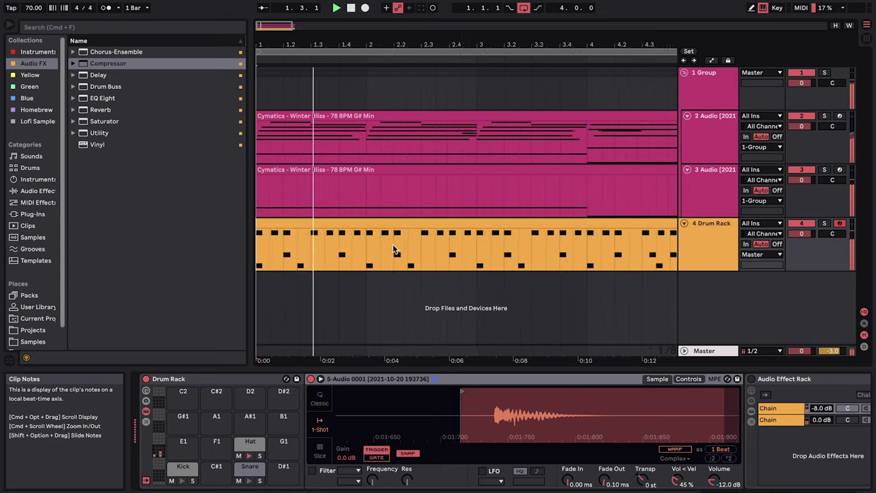
pyautogui.scroll(-3, 393, 247)
pyautogui.moveTo(463, 391); pyautogui.dragTo(488, 427)
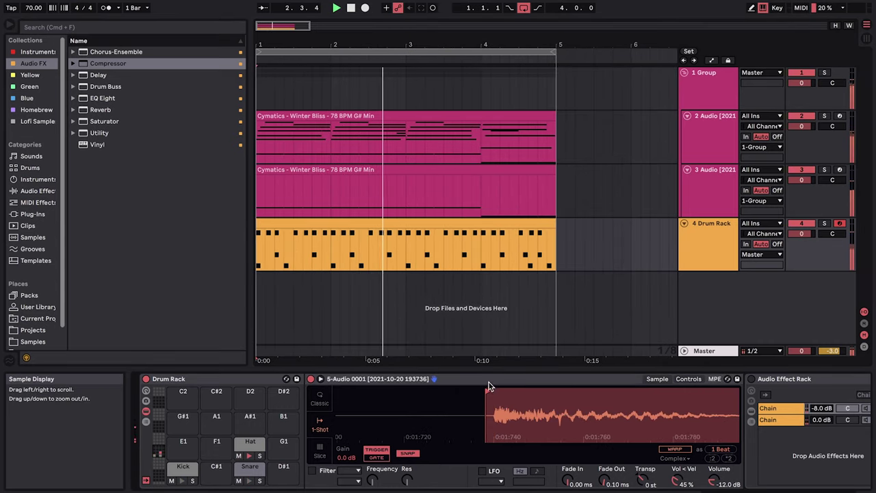
pyautogui.moveTo(488, 389); pyautogui.dragTo(562, 394)
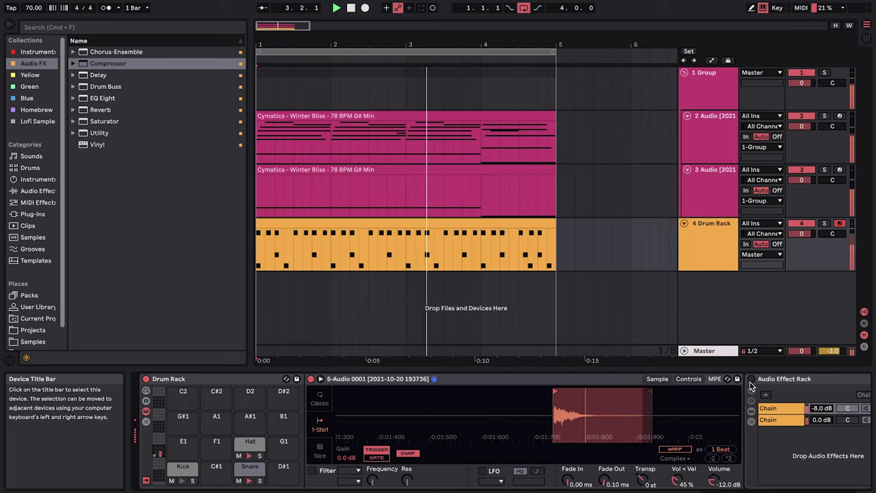
pyautogui.click(751, 379)
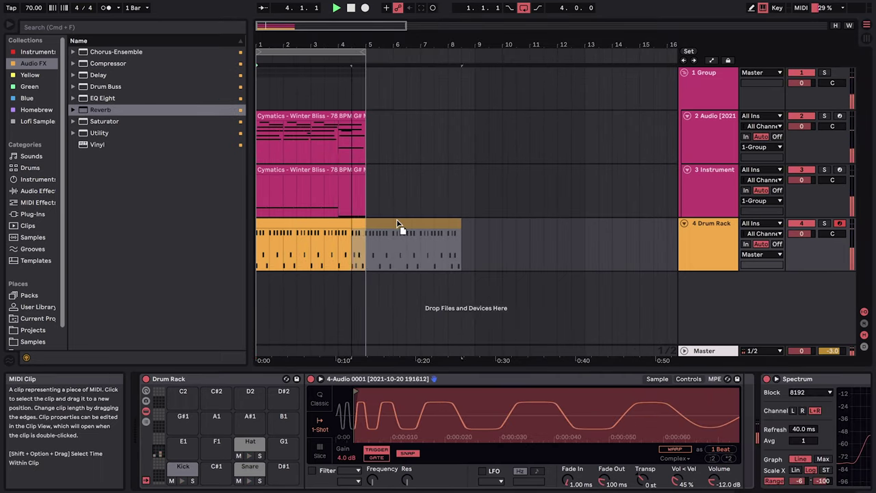
# Move the drum and bass clips to bar 5 and extend the arrangement loop to 12 bars.
pyautogui.moveTo(396, 219); pyautogui.dragTo(411, 223)
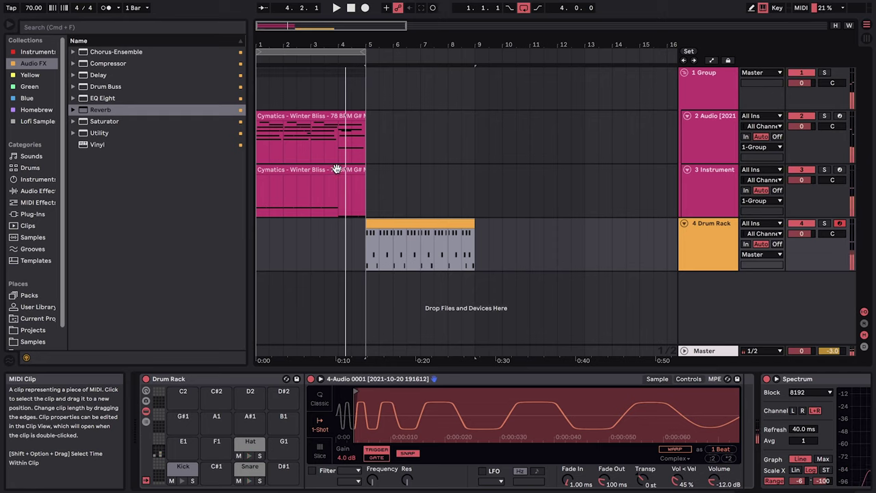
pyautogui.moveTo(335, 168); pyautogui.dragTo(442, 166)
pyautogui.click(258, 141)
pyautogui.press('space')
pyautogui.press('space')
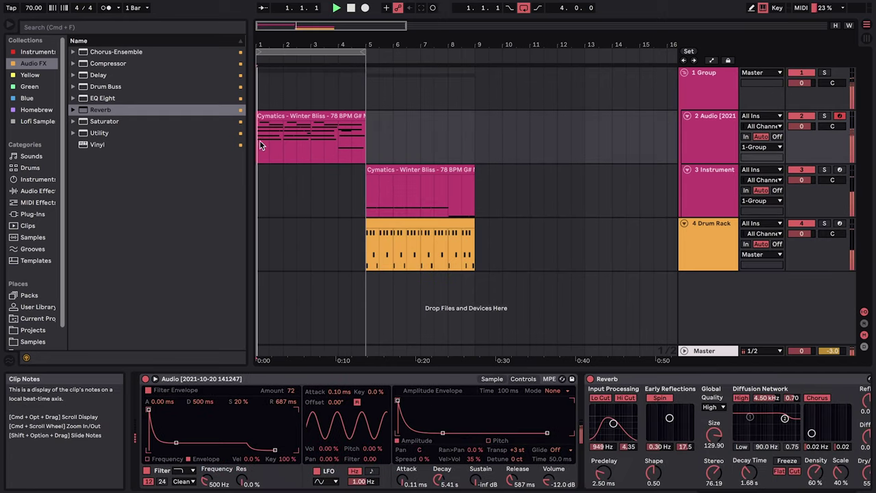
pyautogui.moveTo(360, 51); pyautogui.dragTo(584, 50)
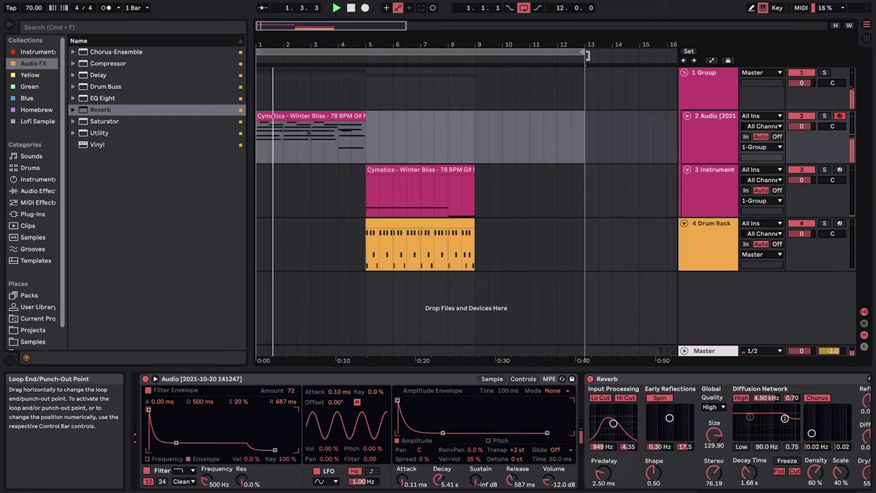
# Transpose all notes of the melody clip down one semitone and set the clip's scale root to F.
pyautogui.doubleClick(306, 116)
pyautogui.rightClick(477, 392)
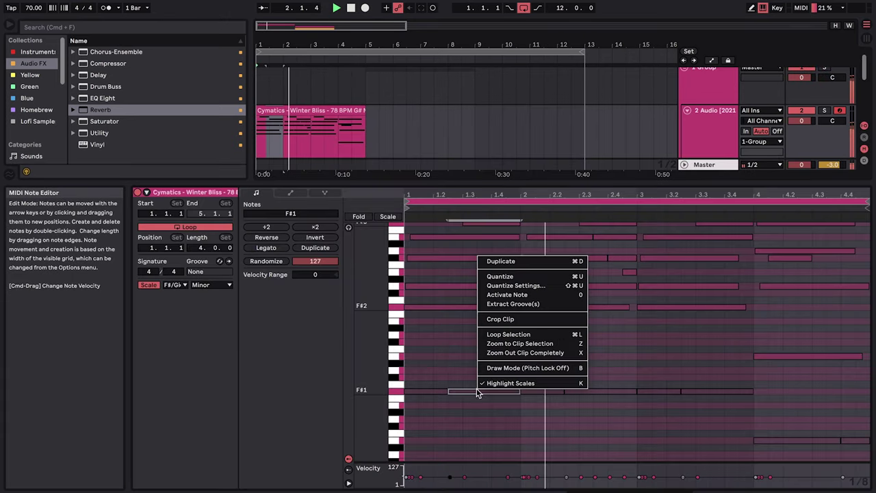
pyautogui.click(457, 369)
pyautogui.press('super+a')
pyautogui.press('Down')
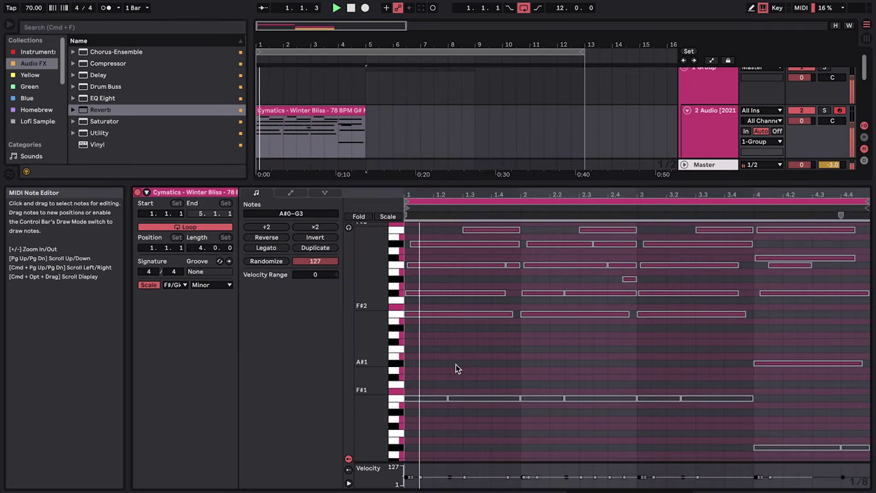
pyautogui.click(175, 284)
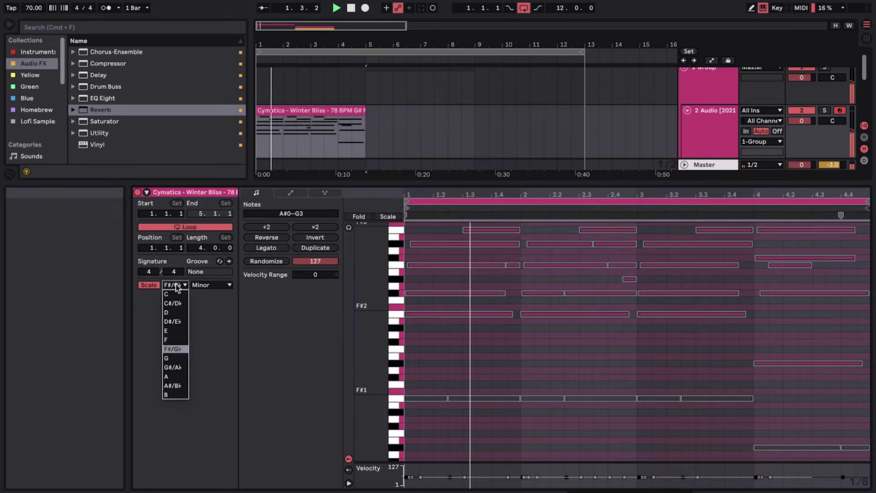
pyautogui.click(171, 340)
pyautogui.click(411, 138)
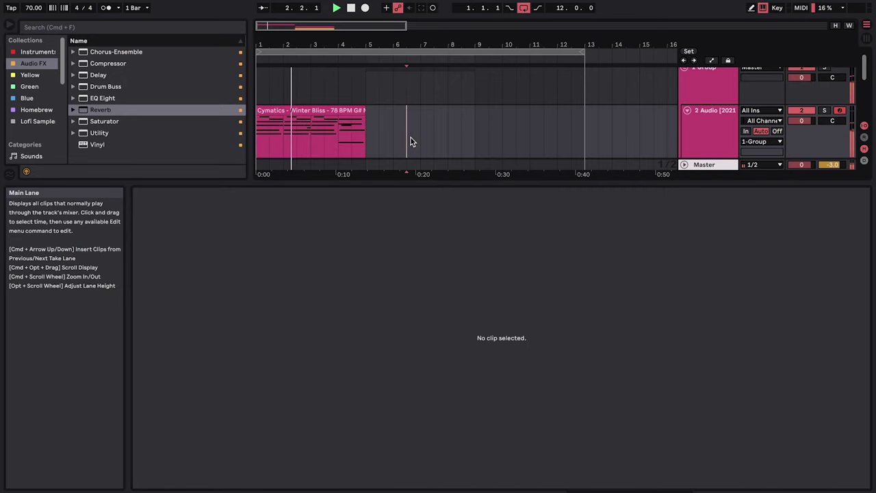
# Open the bass clip's notes and its list of scale roots.
pyautogui.scroll(-3, 404, 132)
pyautogui.click(709, 164)
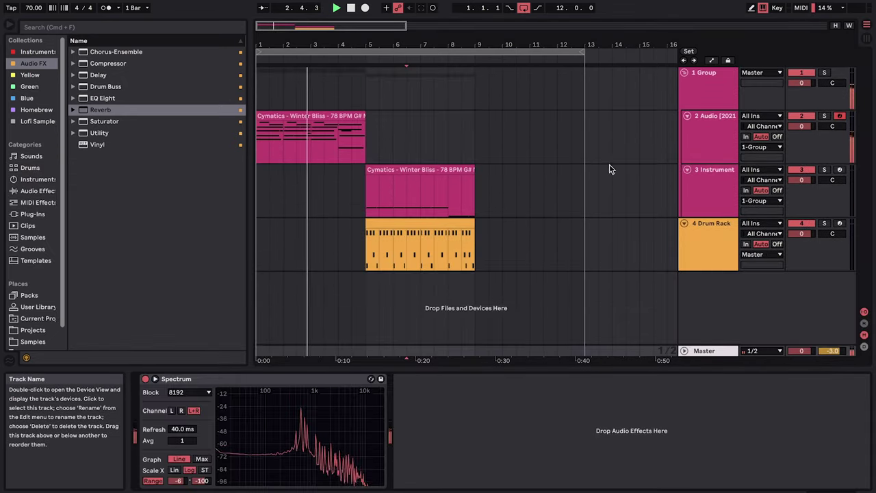
pyautogui.doubleClick(427, 172)
pyautogui.click(494, 317)
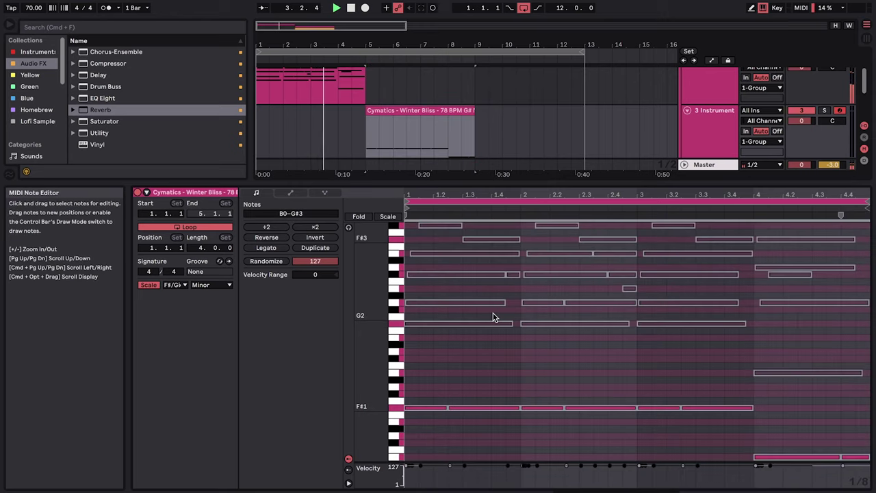
pyautogui.click(175, 285)
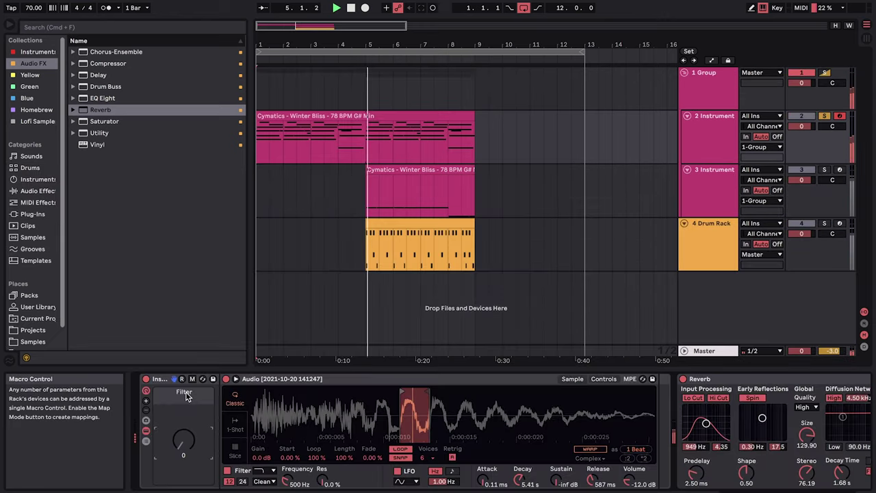
# Map the melody sampler's filter envelope Amount to the rack's Filter macro, with a range of -10 to 60.
pyautogui.click(603, 379)
pyautogui.click(193, 378)
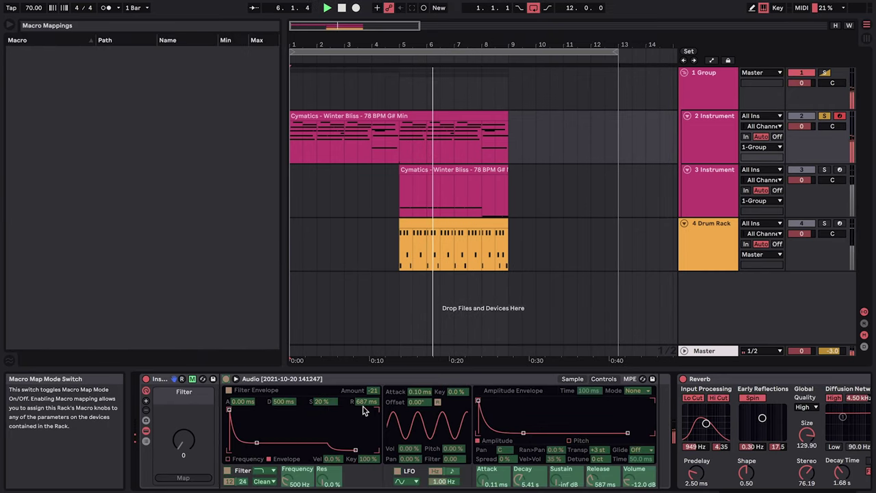
pyautogui.click(372, 393)
pyautogui.click(180, 477)
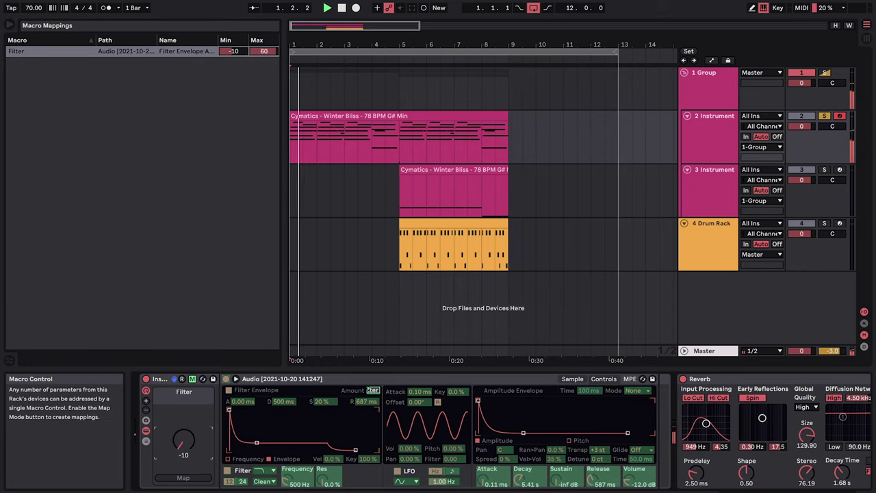
# Automate the melody track's Filter macro as a ramp from -10 at bar 1 to 60 at bar 9.
pyautogui.rightClick(188, 437)
pyautogui.click(239, 240)
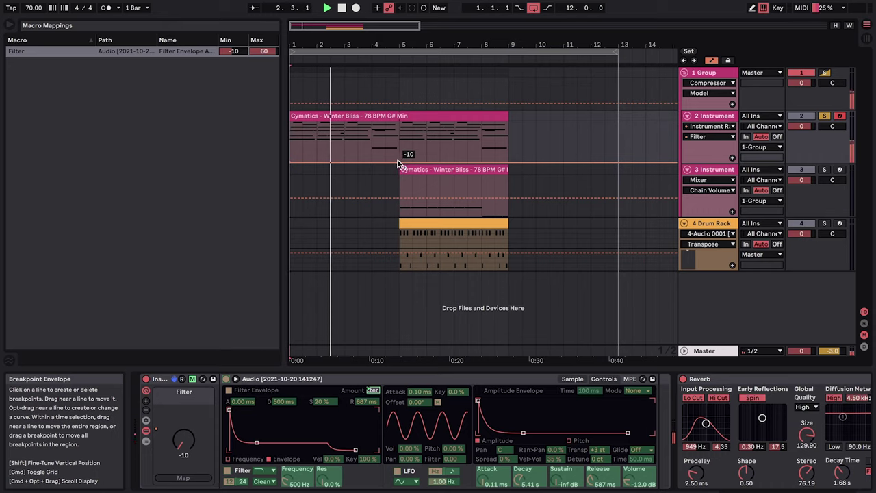
pyautogui.moveTo(399, 163); pyautogui.dragTo(399, 125)
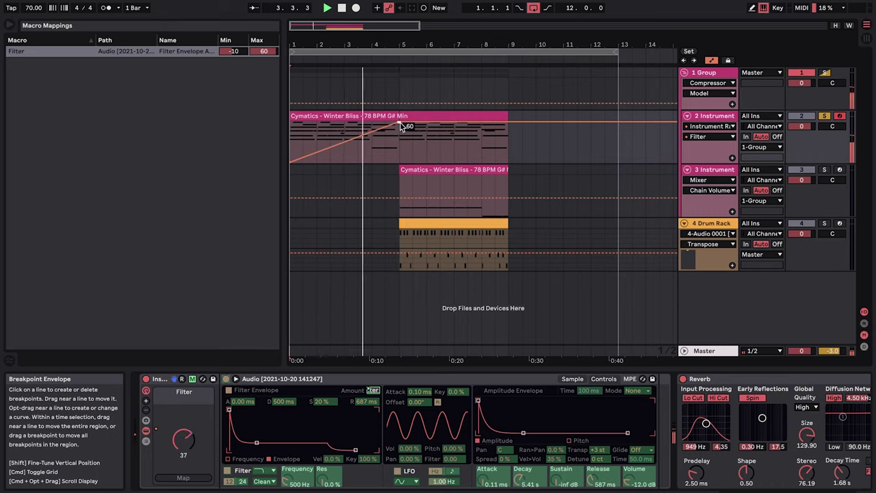
pyautogui.moveTo(400, 124); pyautogui.dragTo(508, 123)
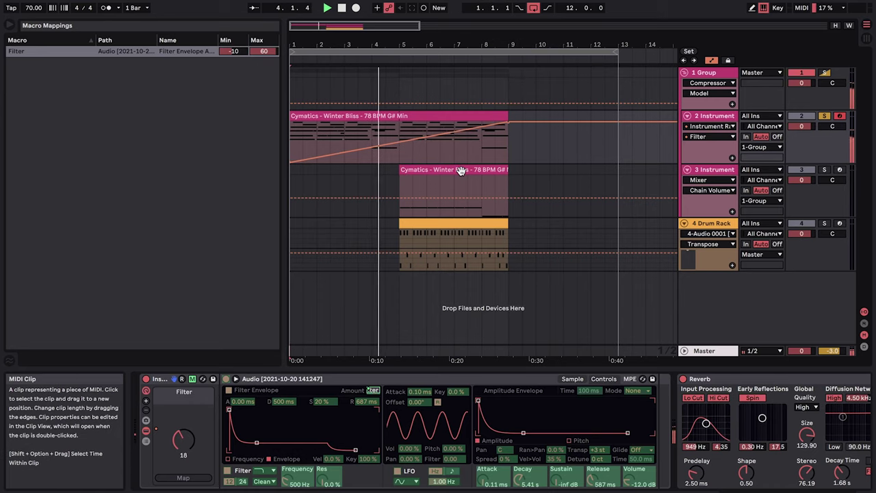
# Move the bass clip to start at bar 9 and duplicate the drum clip so a second copy starts at bar 9.
pyautogui.moveTo(461, 171); pyautogui.dragTo(571, 170)
pyautogui.press('super+alt+b')
pyautogui.click(444, 220)
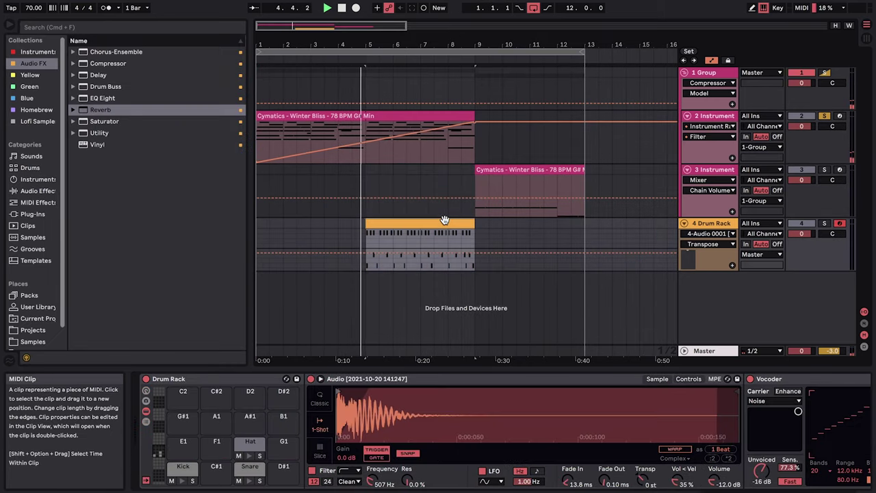
pyautogui.press('super+d')
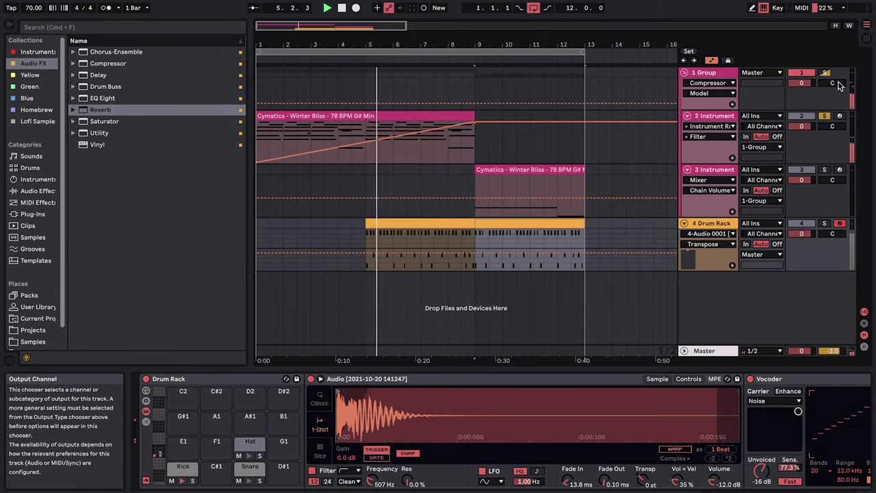
# Delete all the kick notes from the first drum clip and return to the full arrangement.
pyautogui.click(460, 226)
pyautogui.doubleClick(461, 226)
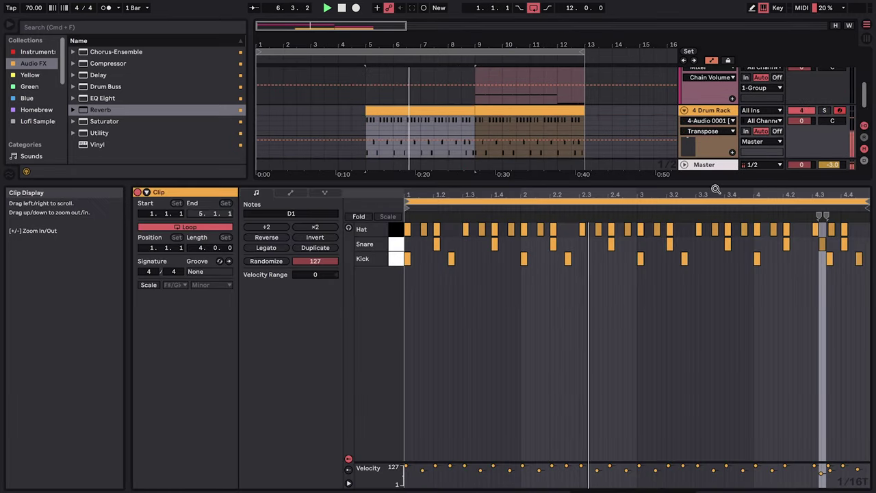
pyautogui.click(397, 259)
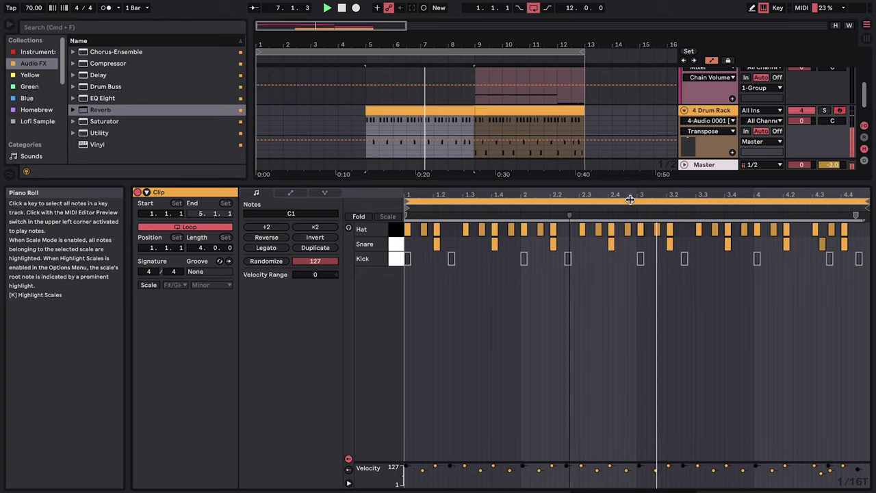
pyautogui.doubleClick(716, 167)
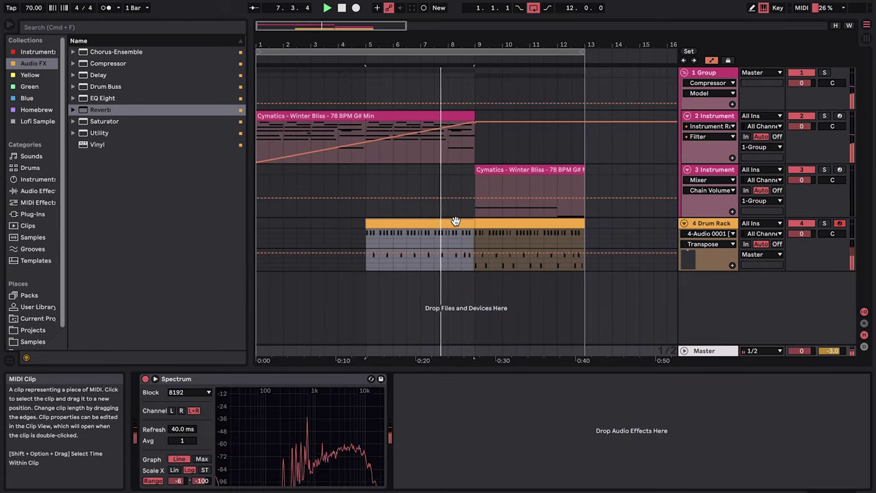
# Shorten the first drum clip so it ends at beat 3 of bar 8, leaving a gap before bar 9.
pyautogui.click(475, 203)
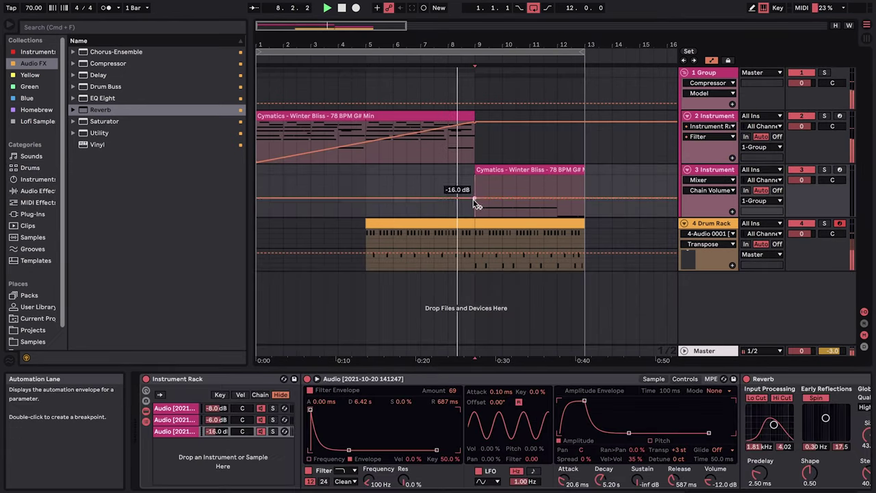
pyautogui.moveTo(474, 224); pyautogui.dragTo(462, 223)
pyautogui.click(467, 237)
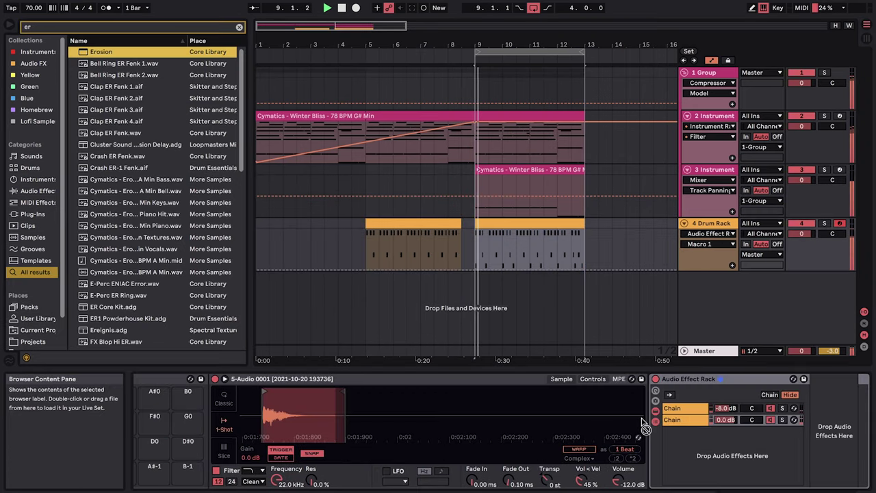
# Add Erosion ahead of the drum pad's Audio Effect Rack and set its Amount to 50.
pyautogui.moveTo(101, 52); pyautogui.dragTo(715, 431)
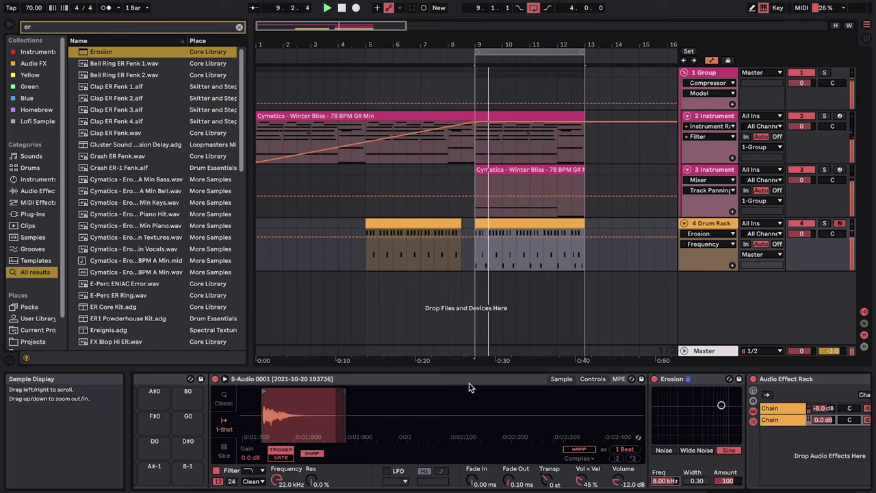
pyautogui.hscroll(-2, 462, 377)
pyautogui.click(761, 479)
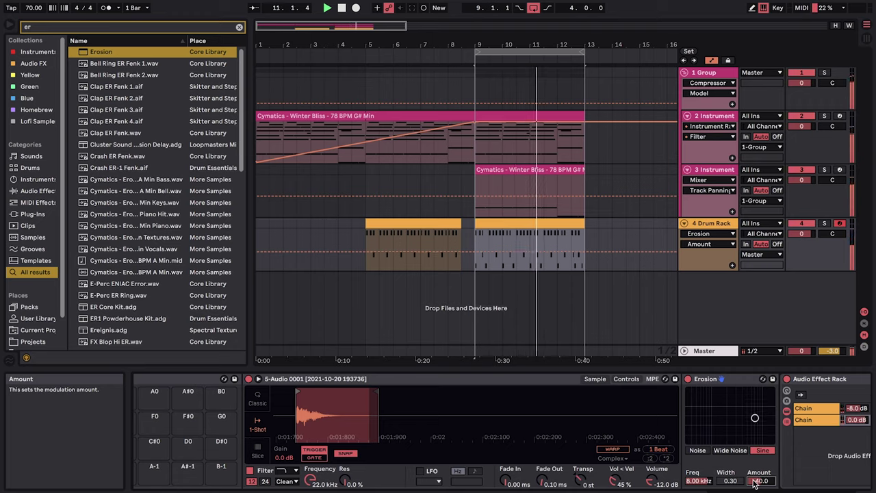
pyautogui.write('5')
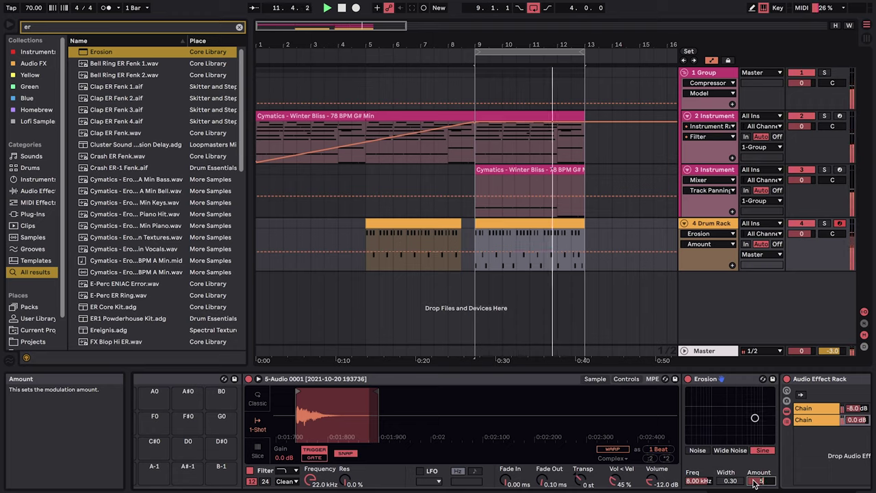
pyautogui.write('0')
pyautogui.press('Return')
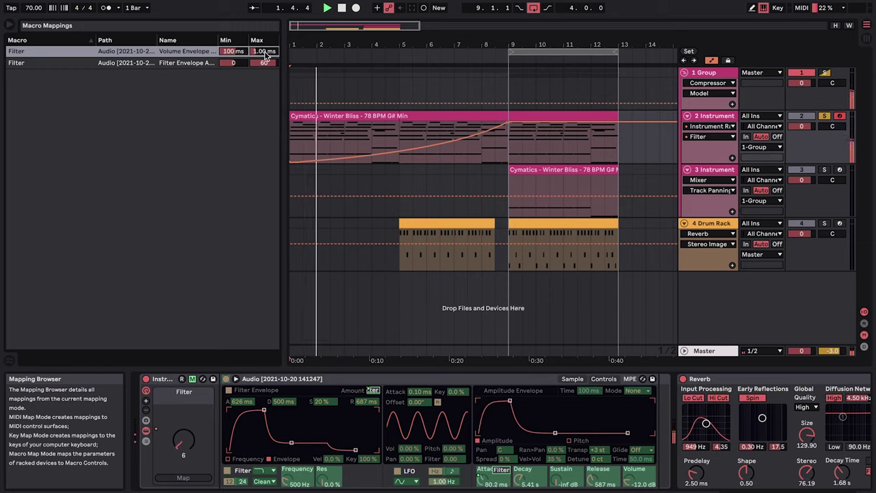
# Map the melody sampler's volume envelope Decay to the Filter macro with a range of 3.00 s to 6.00 s, and play from bar 1.
pyautogui.click(511, 147)
pyautogui.press('space')
pyautogui.press('space')
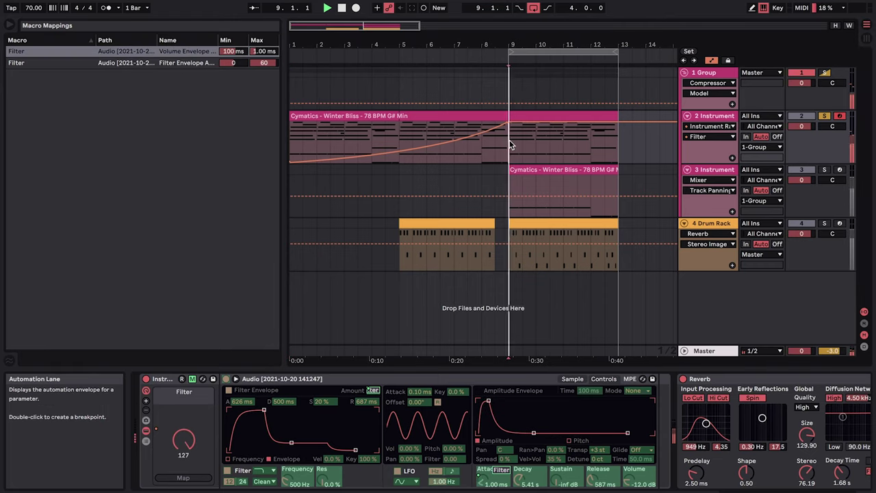
pyautogui.click(193, 379)
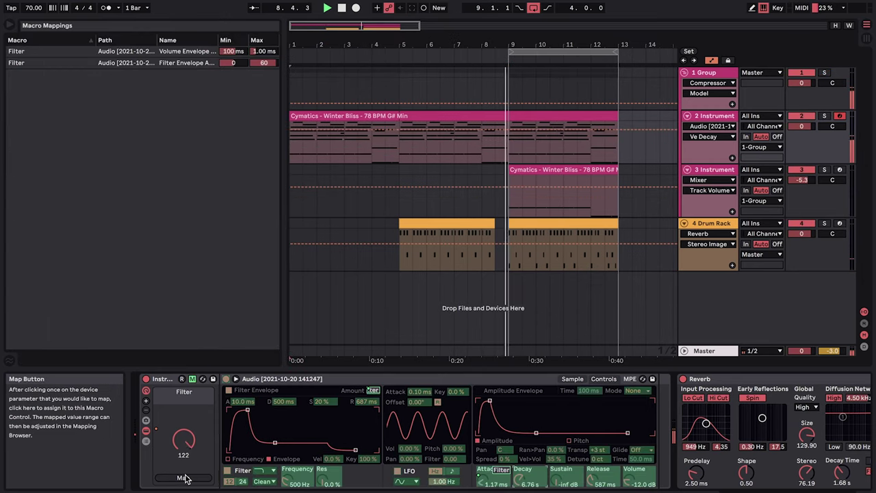
pyautogui.click(185, 478)
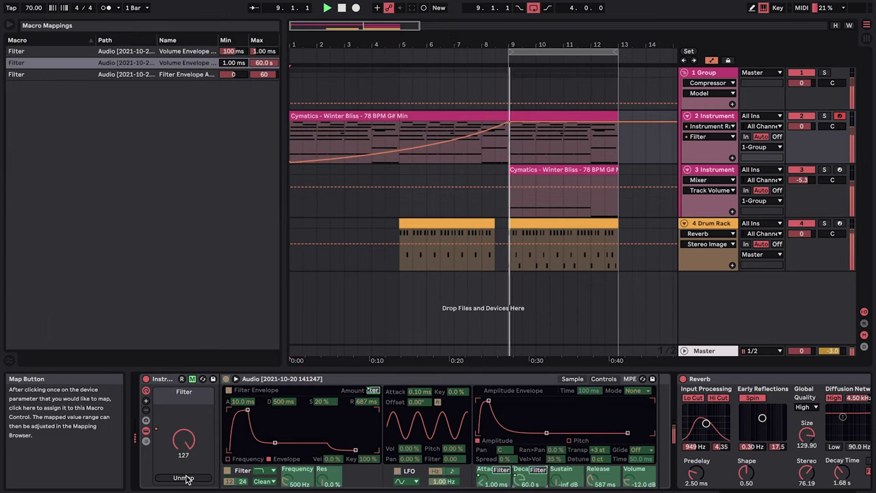
pyautogui.click(272, 64)
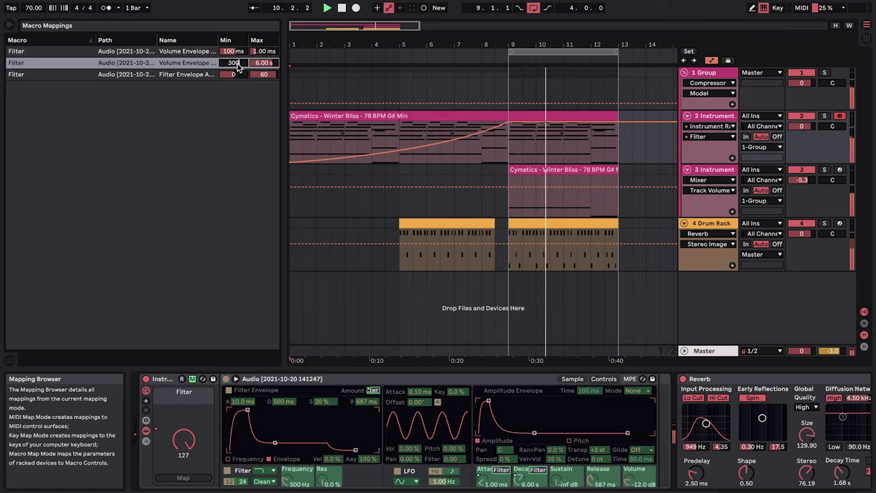
pyautogui.click(289, 135)
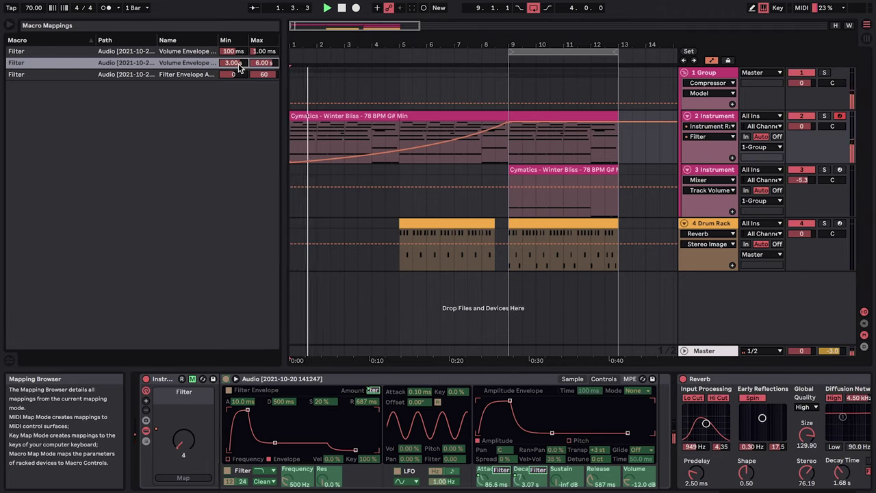
# Straighten the curve of the melody's Filter automation between bars 1 and 9 and hide the automation lanes.
pyautogui.moveTo(400, 152); pyautogui.dragTo(399, 157)
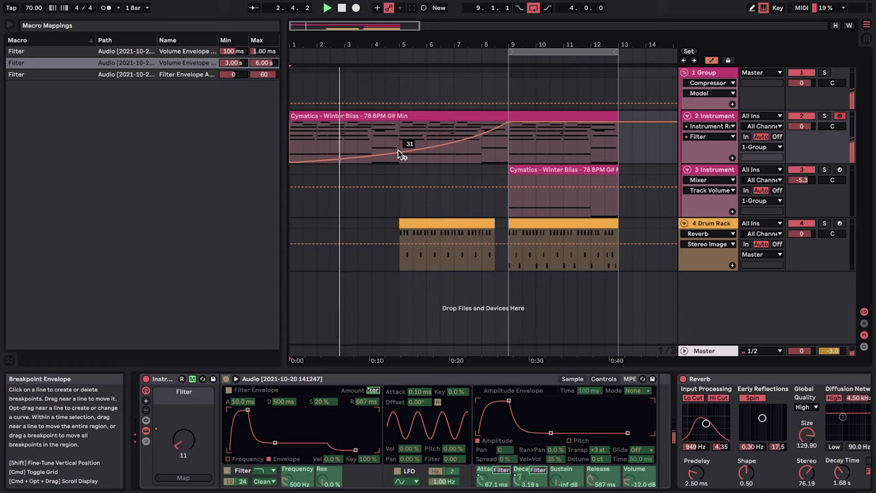
pyautogui.click(711, 60)
# Add the Vinyl plug-in to the Drum Rack track and set its Dust and Warp to 0%.
pyautogui.click(714, 266)
pyautogui.hotkey('ctrl', 'alt', 'b')
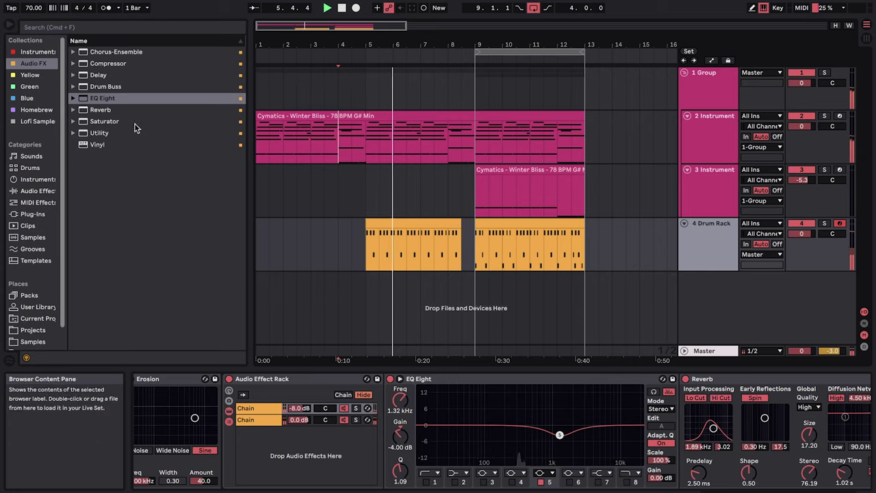
pyautogui.click(123, 144)
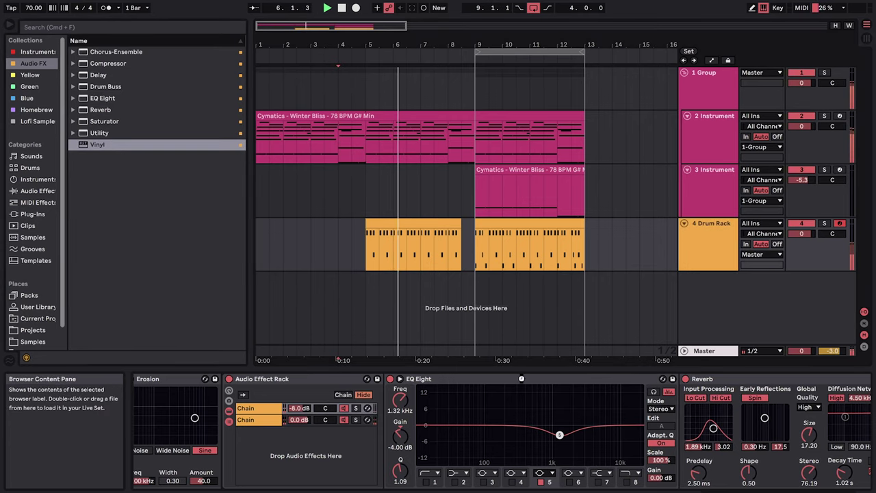
pyautogui.press('Return')
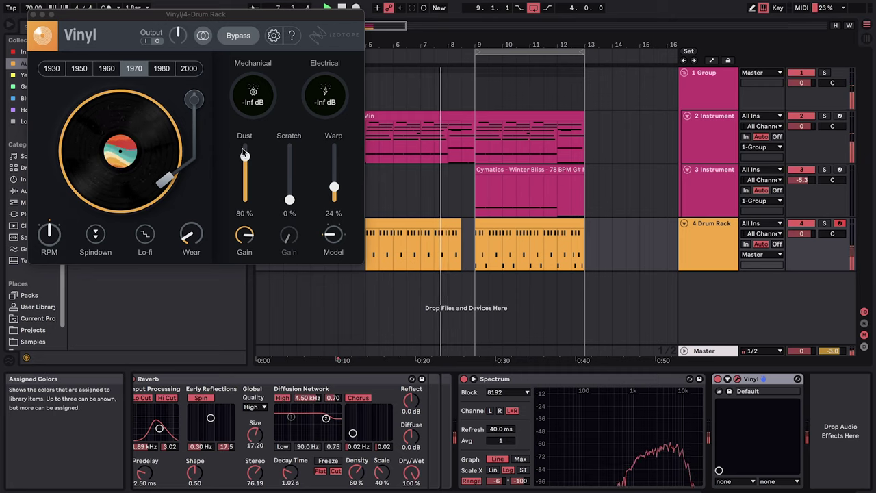
pyautogui.moveTo(245, 156); pyautogui.dragTo(244, 246)
pyautogui.moveTo(334, 188); pyautogui.dragTo(335, 235)
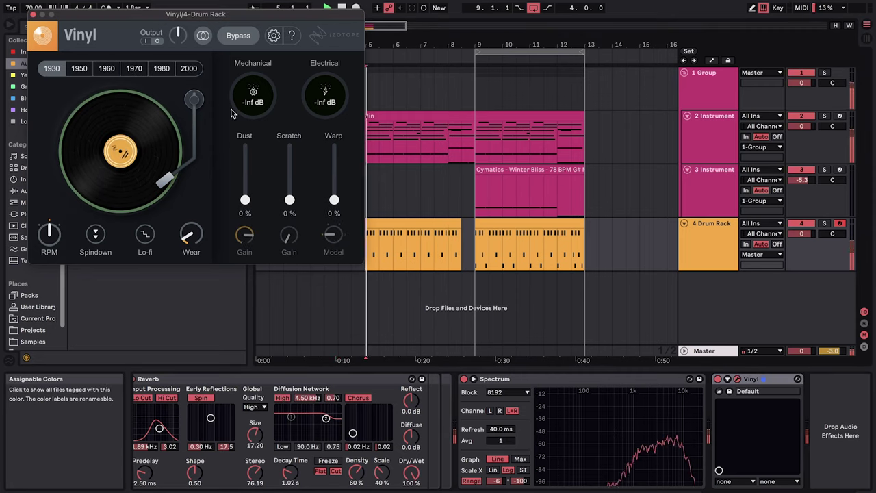
# Set the drum track's Vinyl to the 1930 record year with Wear at maximum, and move it ahead of Spectrum.
pyautogui.click(79, 68)
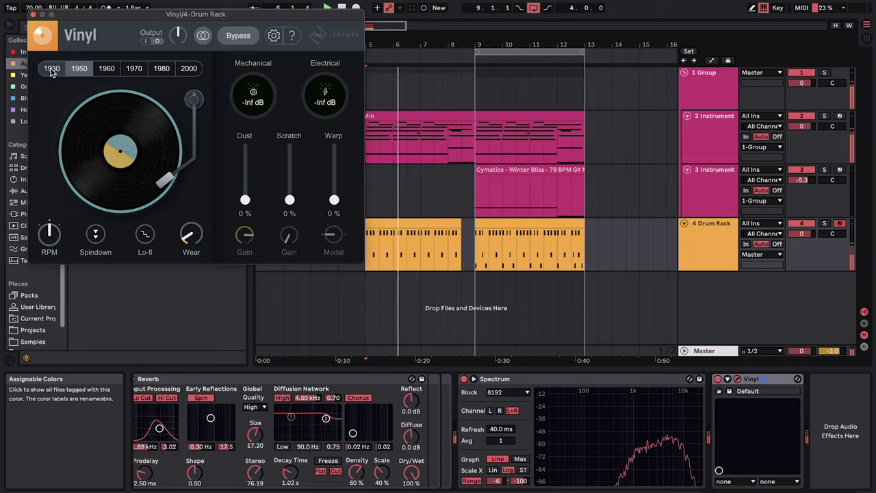
pyautogui.click(51, 69)
pyautogui.moveTo(197, 203); pyautogui.dragTo(219, 119)
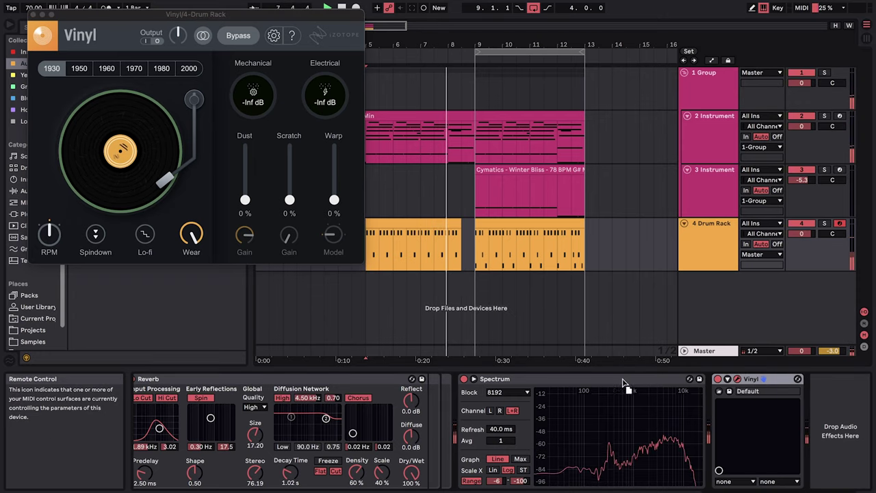
pyautogui.moveTo(526, 382); pyautogui.dragTo(527, 386)
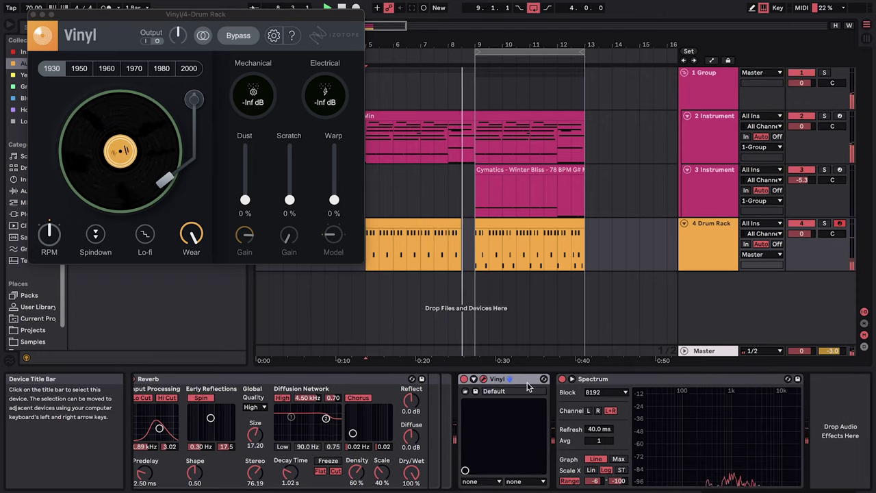
# Automate the drum track's Vinyl Device On so it switches off at beat 3 of bar 8.
pyautogui.rightClick(471, 379)
pyautogui.click(476, 384)
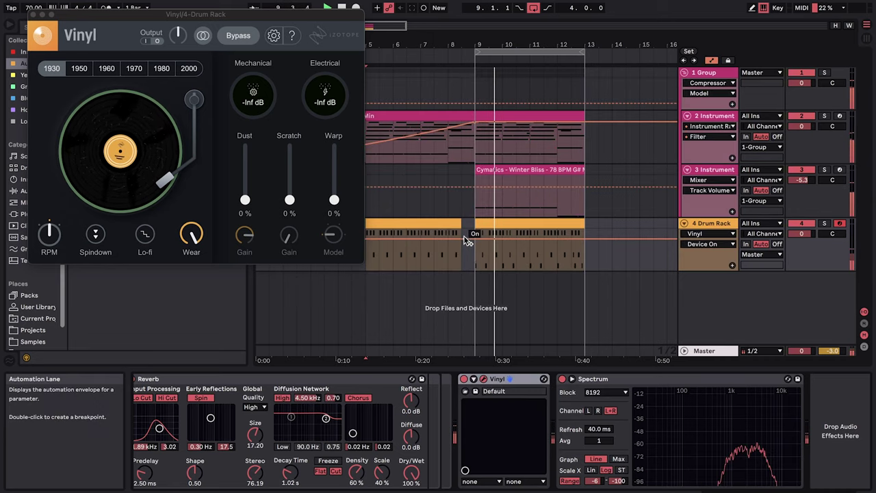
pyautogui.moveTo(462, 239); pyautogui.dragTo(463, 259)
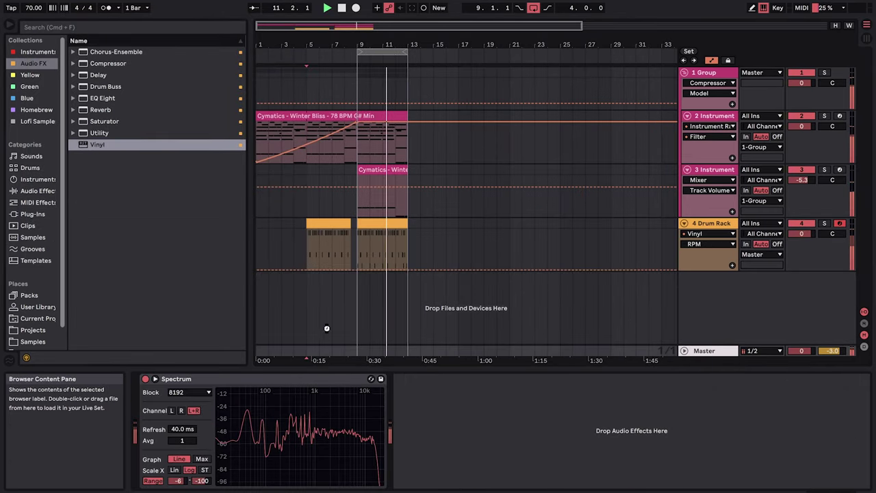
# Add Vinyl to the Master ahead of Spectrum with year 2000, Dust 100%, Mechanical noise 0 dB and input gain -30 dB.
pyautogui.moveTo(447, 379); pyautogui.dragTo(196, 386)
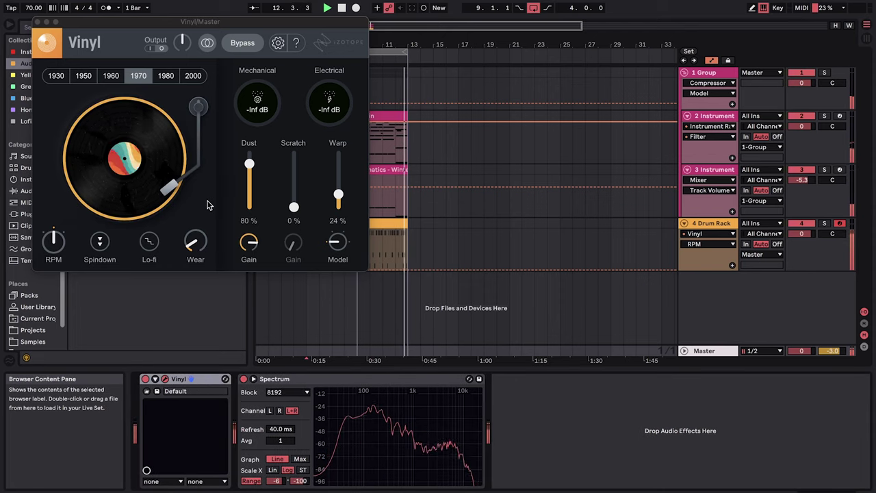
pyautogui.click(192, 75)
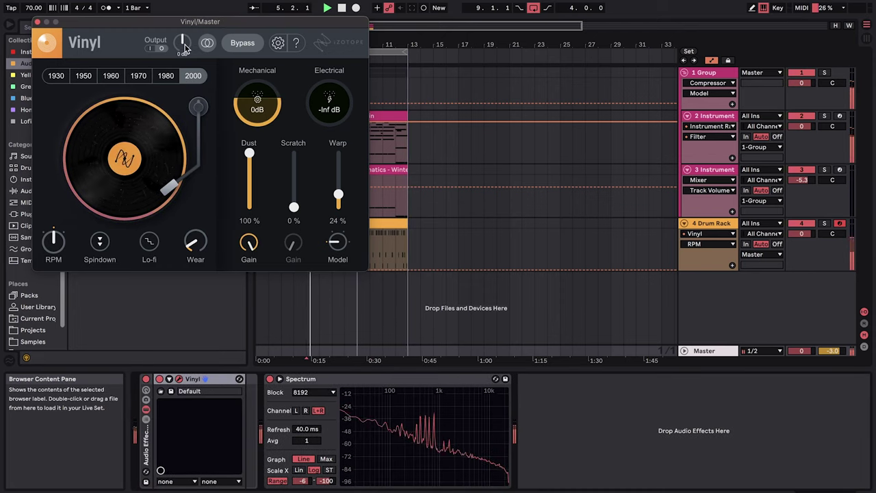
pyautogui.click(153, 49)
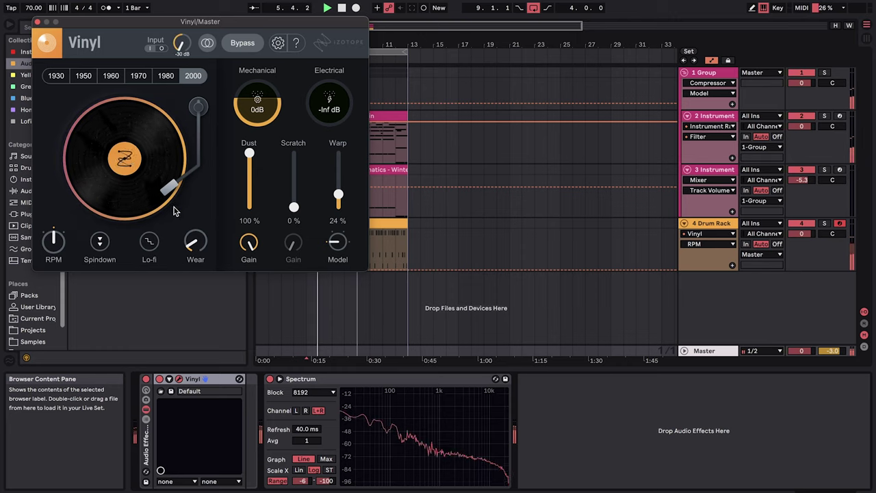
# Create a second chain in the Master's Audio Effect Rack alongside the Vinyl chain, with the Vinyl chain's volume at -20 dB.
pyautogui.click(147, 420)
pyautogui.rightClick(188, 423)
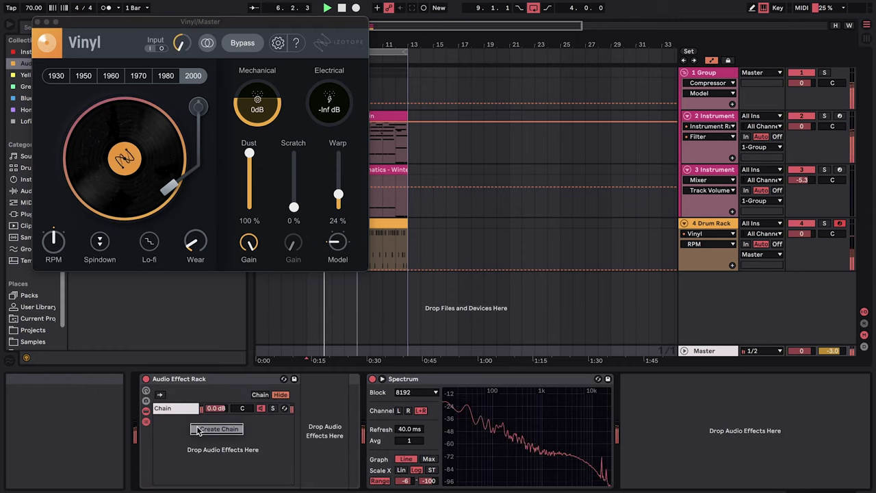
pyautogui.click(196, 429)
pyautogui.click(186, 411)
pyautogui.click(358, 380)
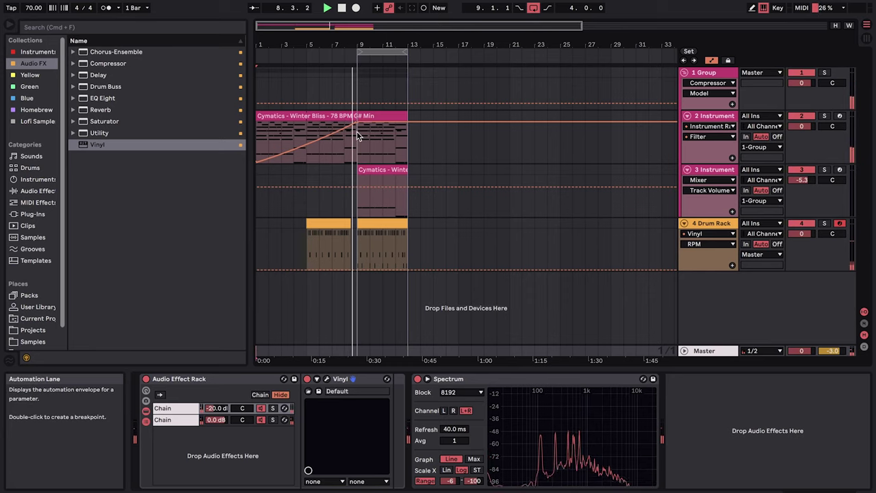
# Extend the melody clip's end to bar 14 and the second drum clip's start back to beat 4 of bar 8.
pyautogui.click(404, 115)
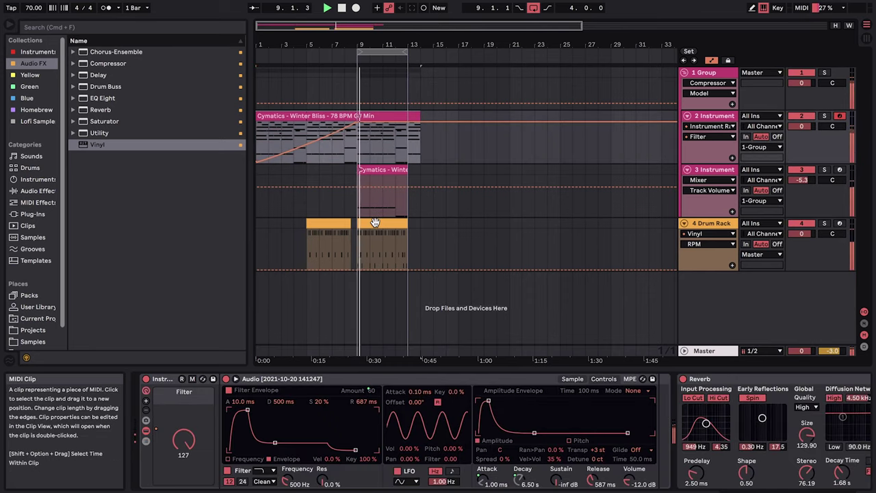
pyautogui.scroll(8, 375, 222)
pyautogui.hscroll(-4, 375, 221)
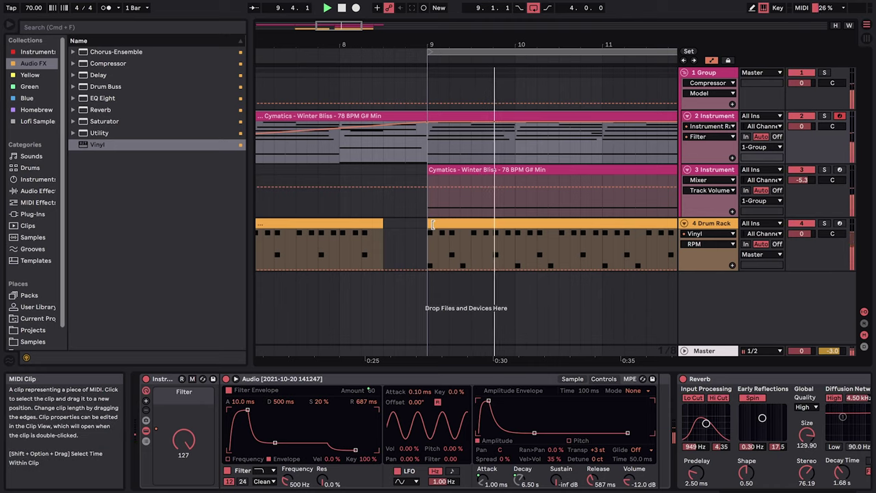
pyautogui.moveTo(429, 223); pyautogui.dragTo(406, 224)
pyautogui.click(395, 250)
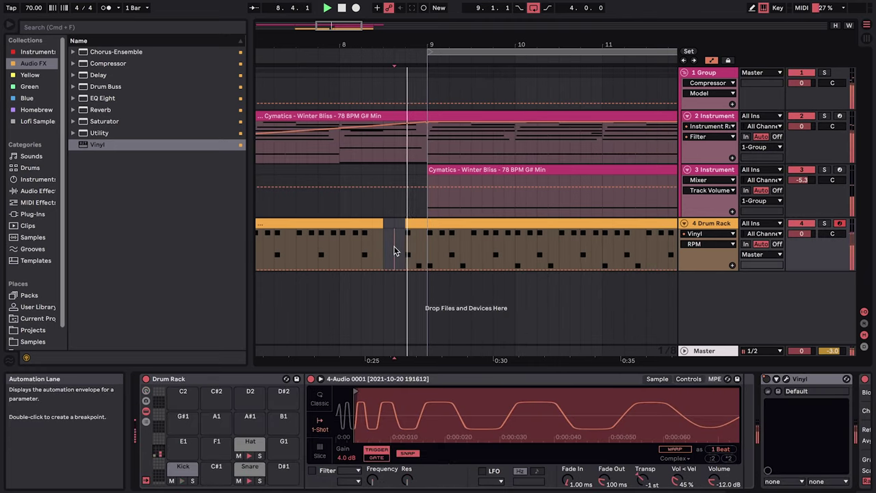
pyautogui.scroll(3, 394, 250)
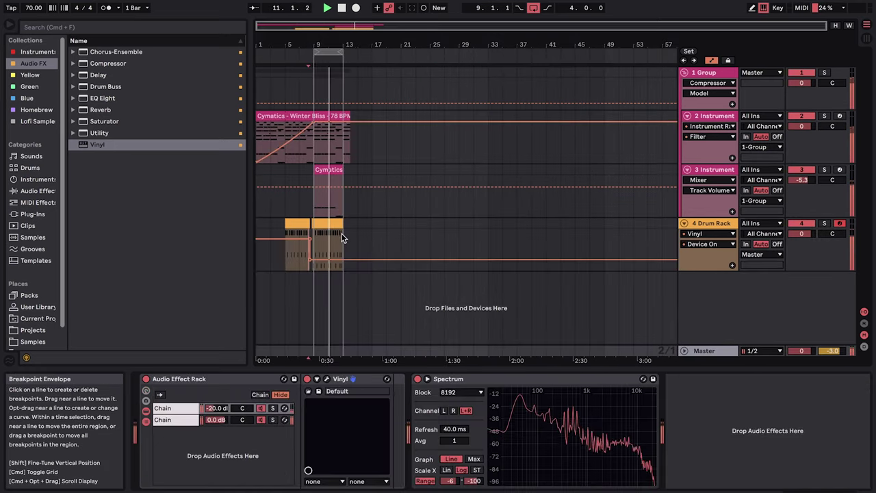
# Extend the drum, bass and melody clips to end at bar 25 and lengthen the loop region to bar 25.
pyautogui.scroll(3, 342, 237)
pyautogui.moveTo(338, 219); pyautogui.dragTo(491, 230)
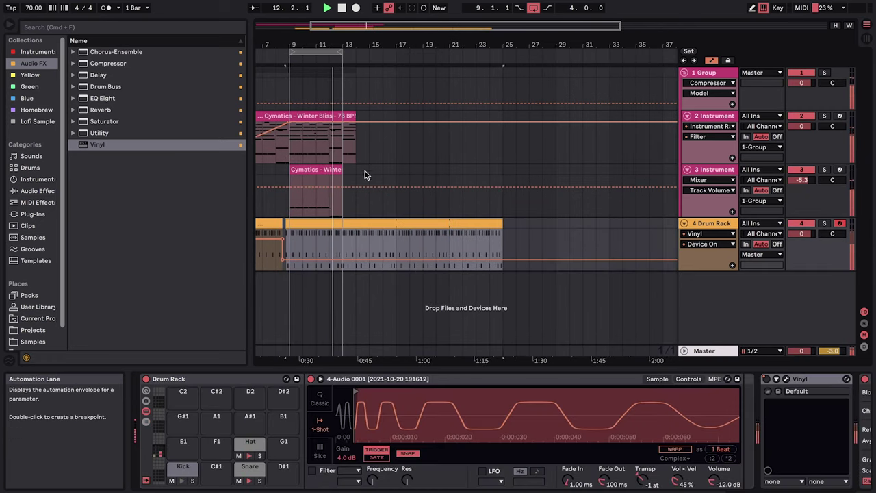
pyautogui.moveTo(342, 172); pyautogui.dragTo(507, 174)
pyautogui.moveTo(355, 116); pyautogui.dragTo(509, 116)
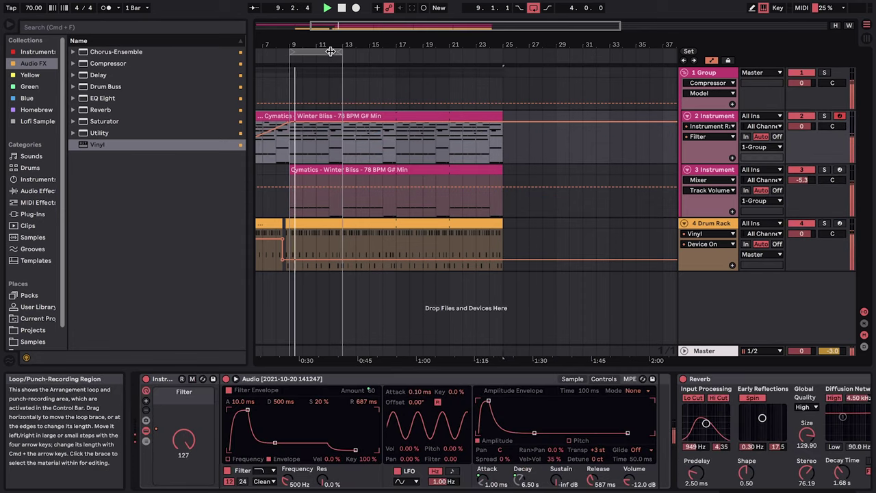
pyautogui.moveTo(342, 52); pyautogui.dragTo(504, 52)
# Duplicate the melody instrument track and set the duplicate sampler's transposition to +15 st.
pyautogui.click(711, 116)
pyautogui.hotkey('ctrl', 'd')
pyautogui.hscroll(-5, 393, 188)
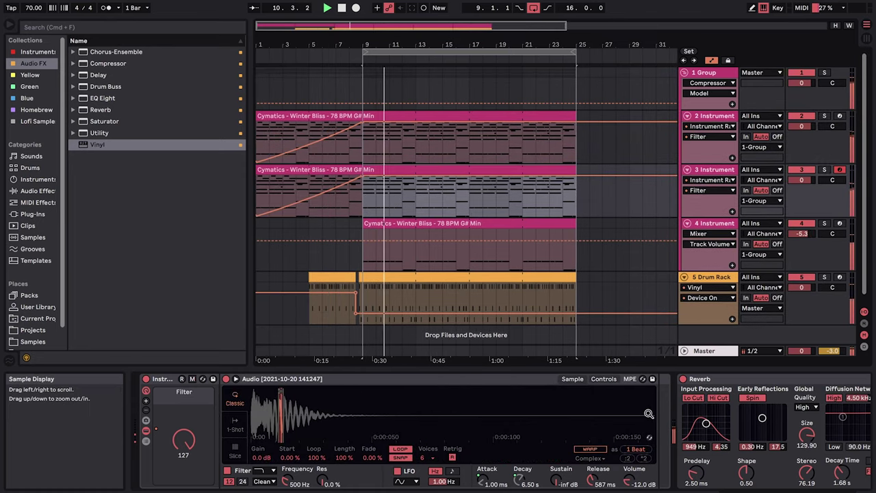
pyautogui.click(604, 378)
pyautogui.click(597, 457)
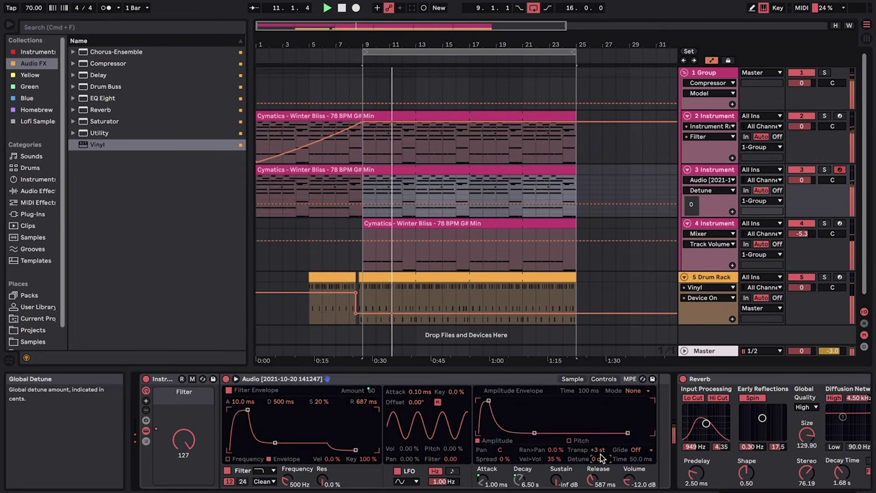
pyautogui.click(600, 450)
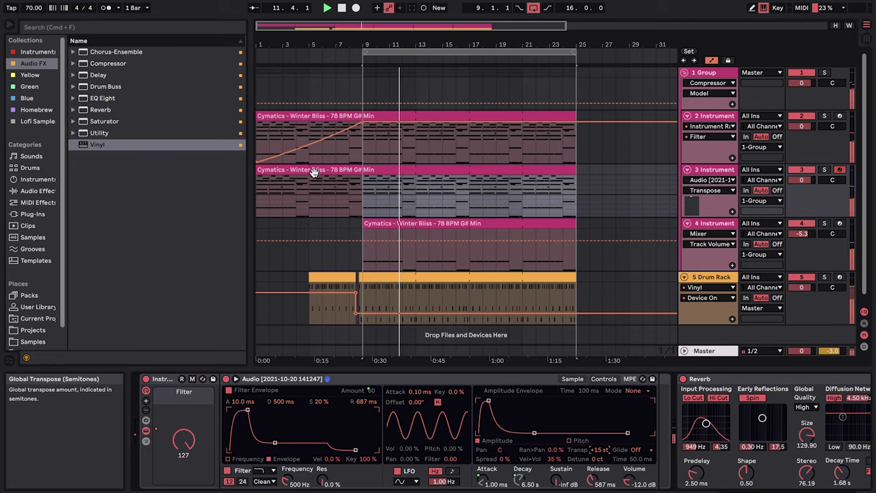
# Trim the duplicated melody clip to start at bar 17 and make its Filter automation curve upward from that bar.
pyautogui.click(260, 170)
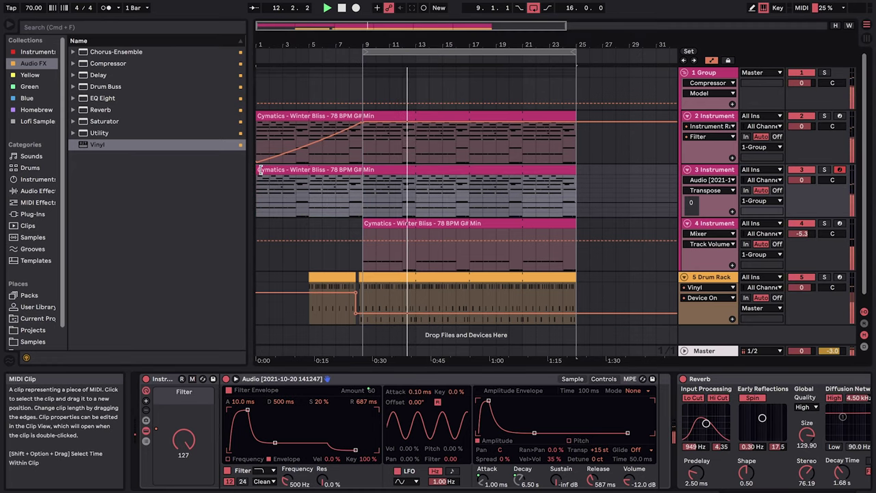
pyautogui.moveTo(260, 171); pyautogui.dragTo(521, 190)
pyautogui.click(414, 185)
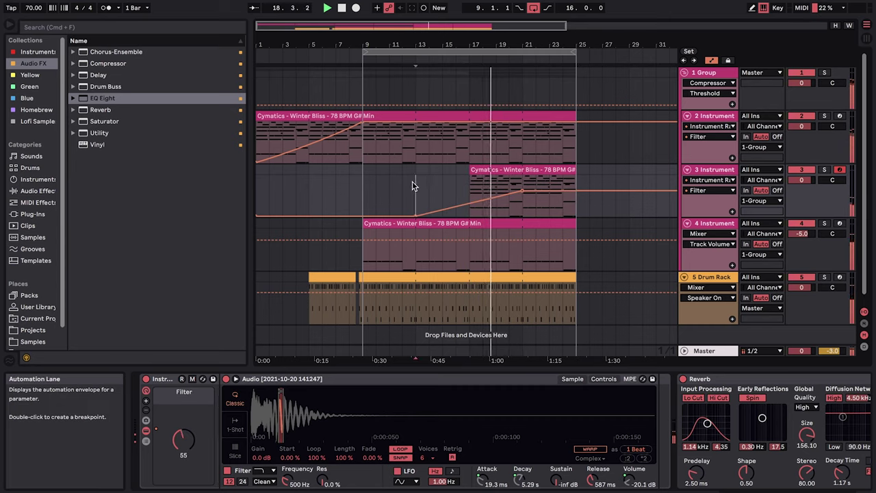
pyautogui.moveTo(415, 215); pyautogui.dragTo(470, 216)
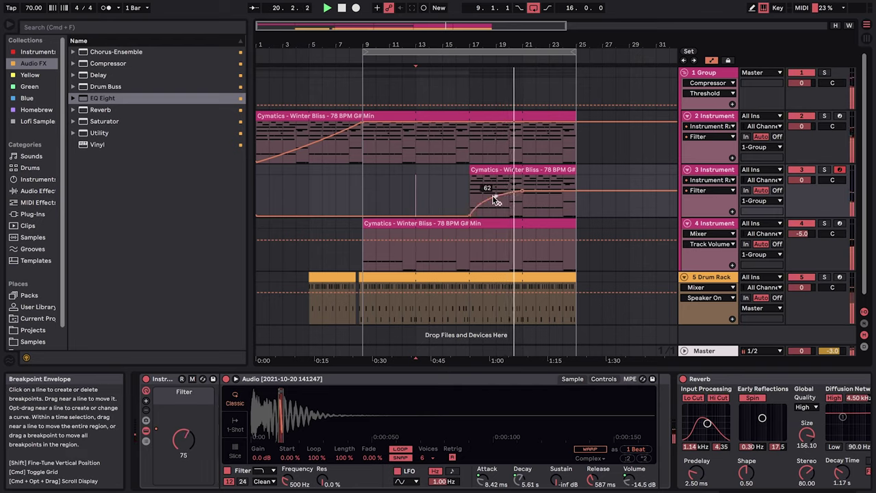
pyautogui.click(470, 195)
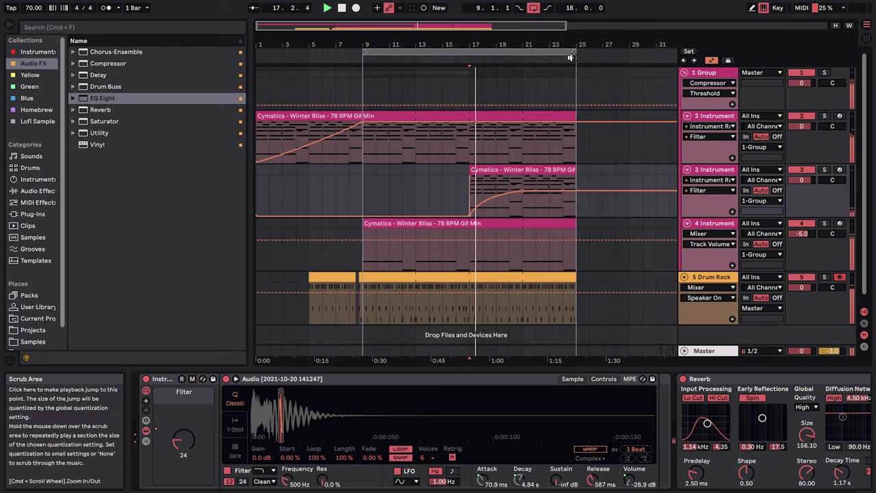
# Trim the bass and drum clips to end at bar 24 and both melody clips to end at beat 4 of bar 24.
pyautogui.moveTo(574, 238); pyautogui.dragTo(568, 243)
pyautogui.moveTo(575, 284); pyautogui.dragTo(562, 282)
pyautogui.click(563, 263)
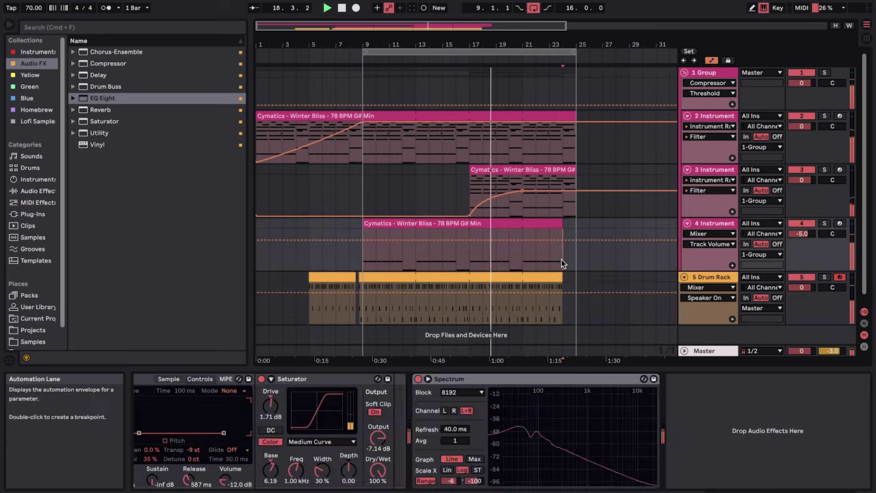
pyautogui.scroll(10, 562, 264)
pyautogui.hscroll(5, 562, 264)
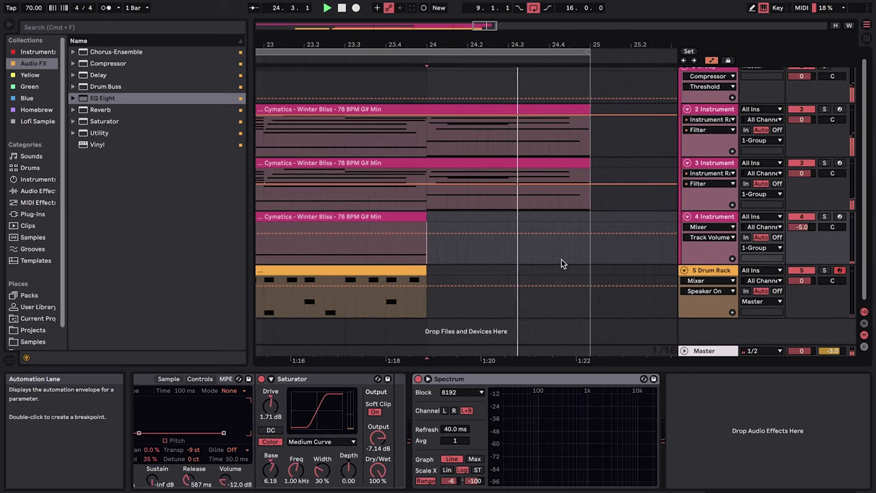
pyautogui.moveTo(527, 164); pyautogui.dragTo(492, 161)
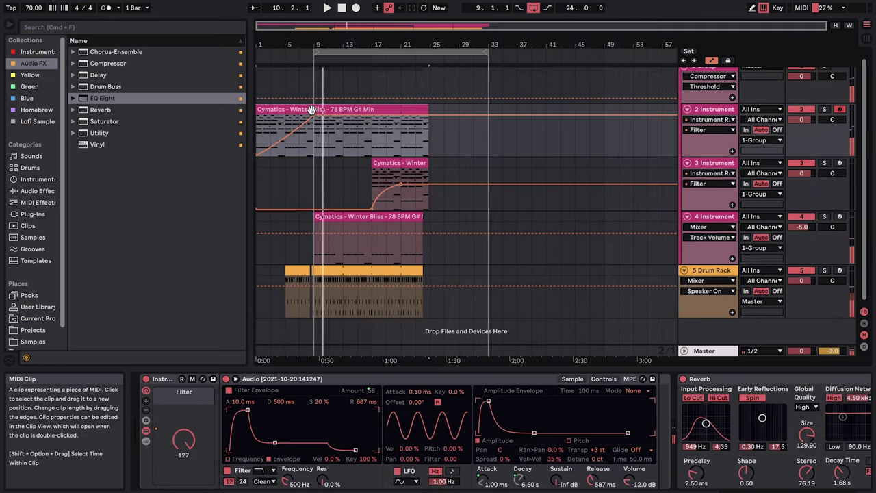
# Copy the main melody clip with its Filter automation to bar 25 and transpose all notes in the copy down one semitone.
pyautogui.moveTo(312, 110); pyautogui.dragTo(485, 108)
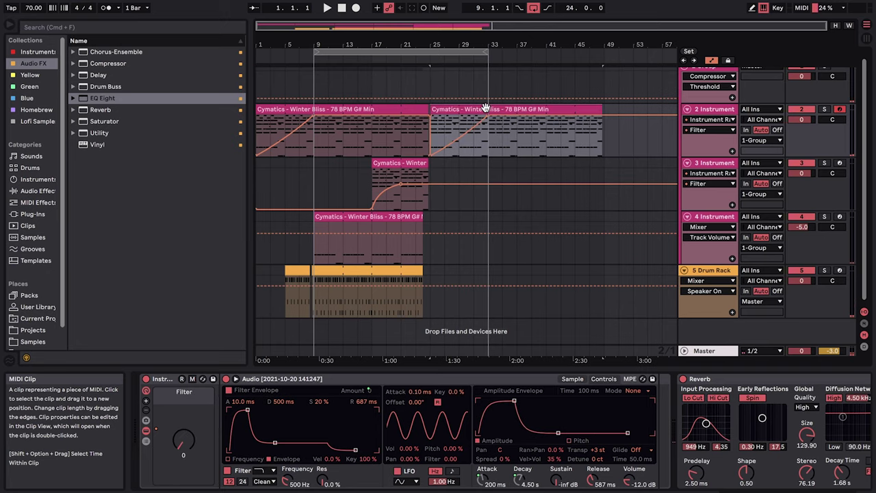
pyautogui.doubleClick(484, 108)
pyautogui.click(531, 298)
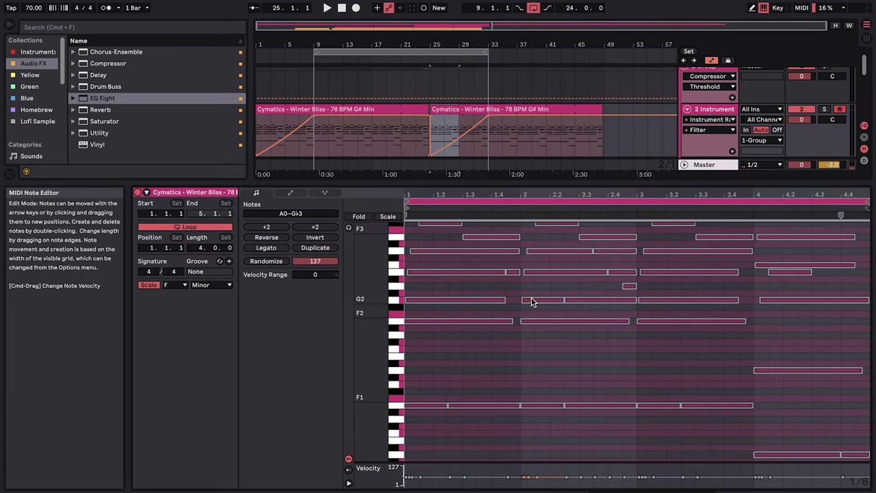
# Play from bar 25, set the copied melody clip's scale root to E and return to the arrangement.
pyautogui.press('space')
pyautogui.click(174, 285)
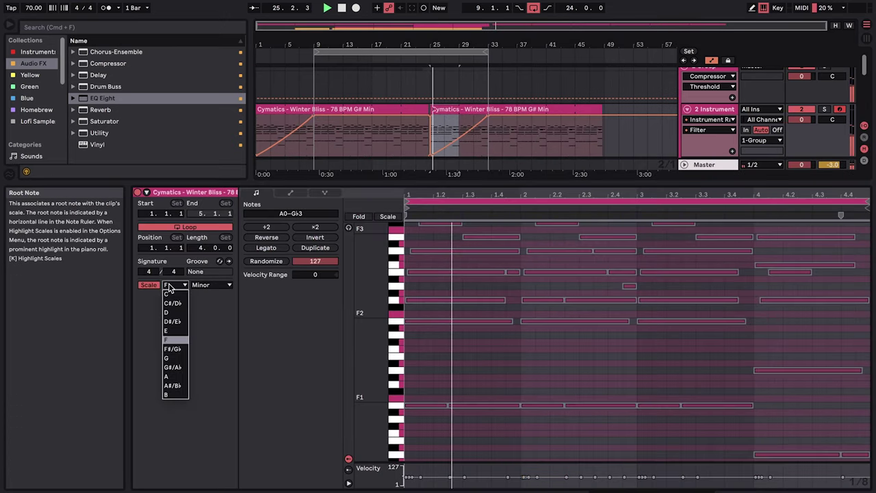
pyautogui.click(171, 330)
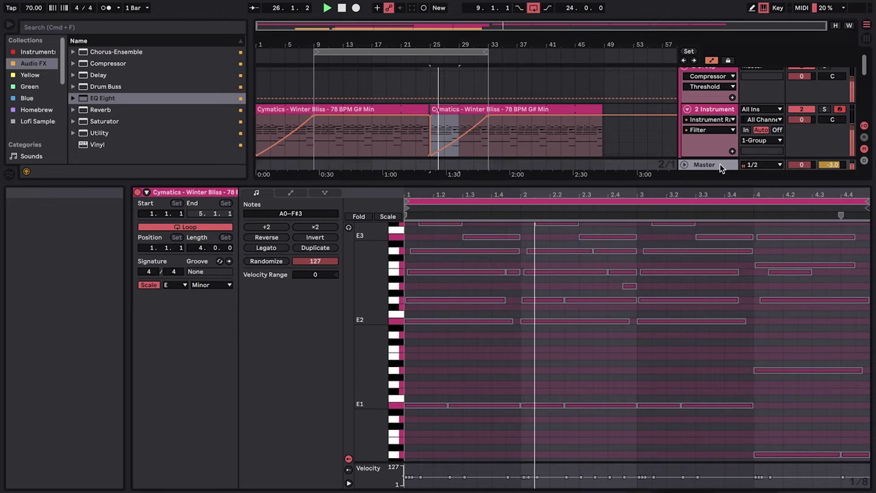
pyautogui.click(720, 168)
# Copy the first drum clip to bar 25 and set the drum track's Vinyl Device On automation to switch off at bar 33.
pyautogui.click(307, 282)
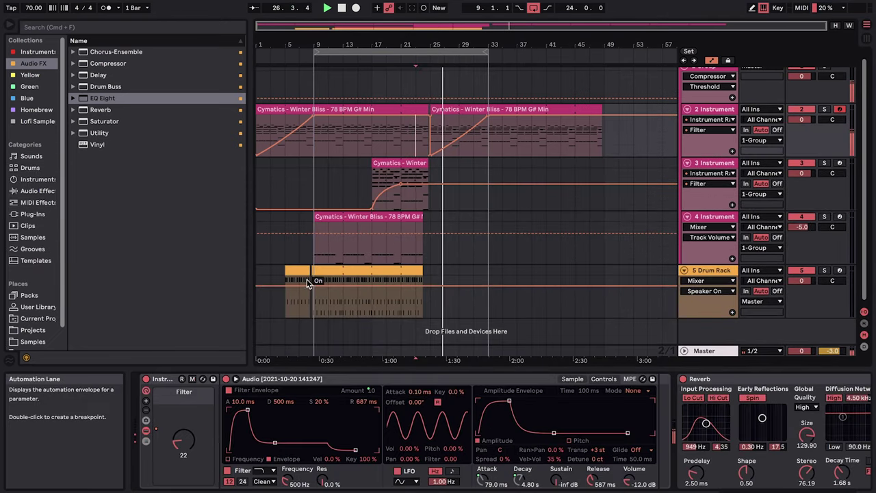
pyautogui.moveTo(297, 271); pyautogui.dragTo(484, 269)
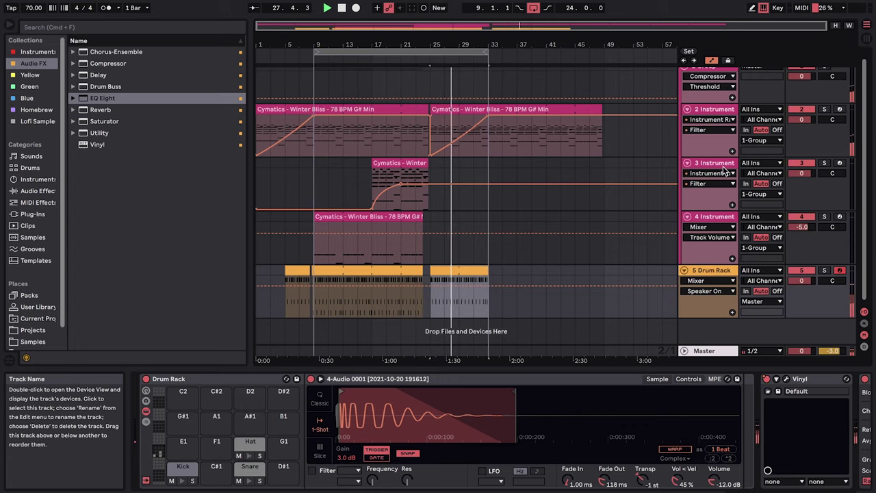
pyautogui.rightClick(768, 383)
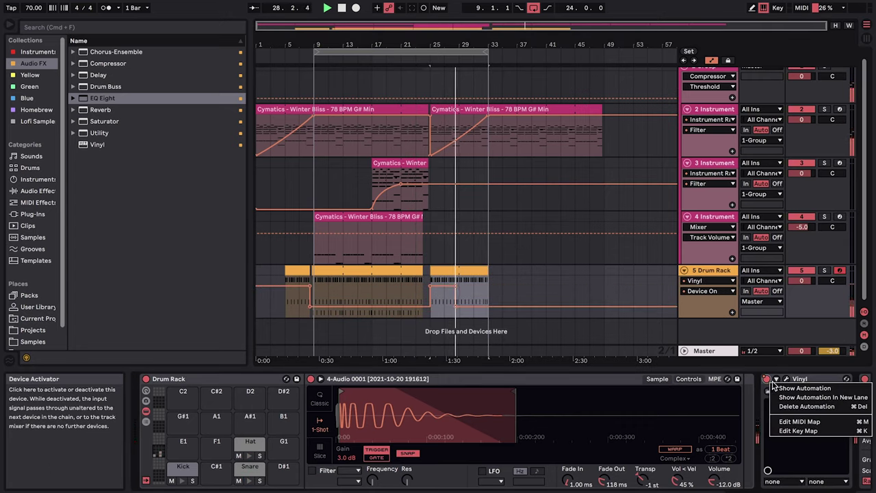
pyautogui.click(798, 389)
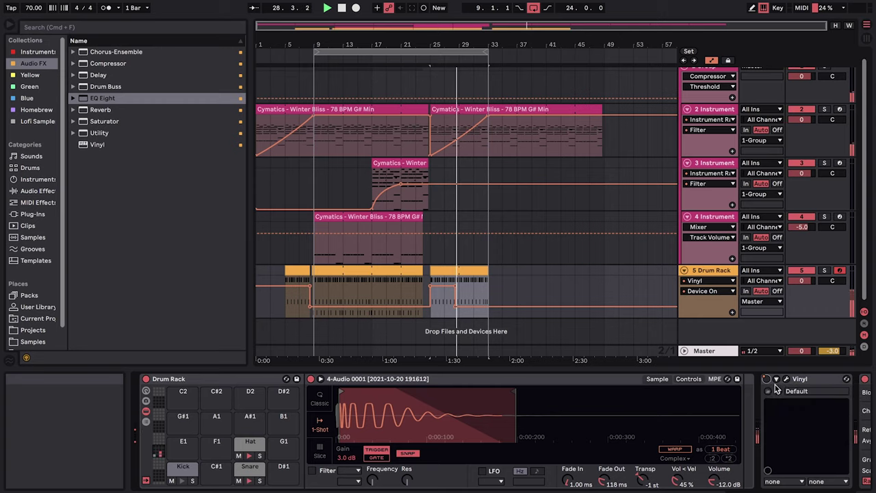
pyautogui.click(456, 304)
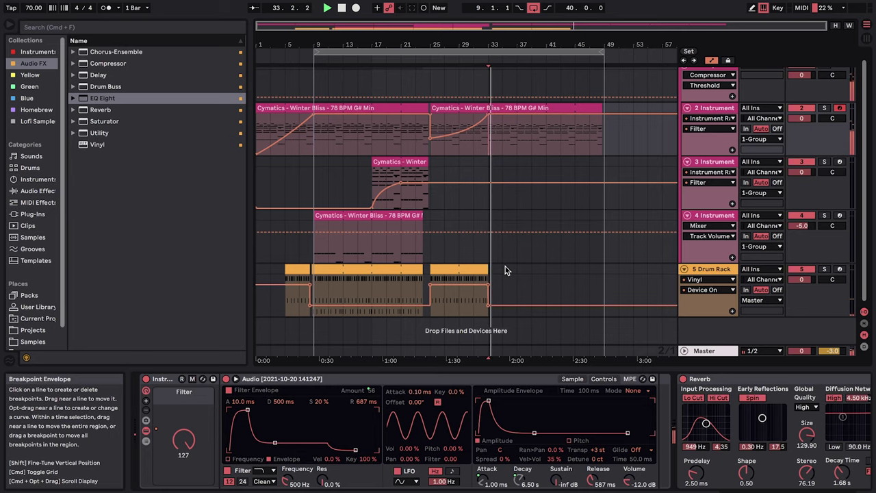
# Copy the long second drum clip to bar 33 and trim the preceding drum clip's end back to beat 3 of bar 32.
pyautogui.click(388, 263)
pyautogui.moveTo(354, 270); pyautogui.dragTo(530, 266)
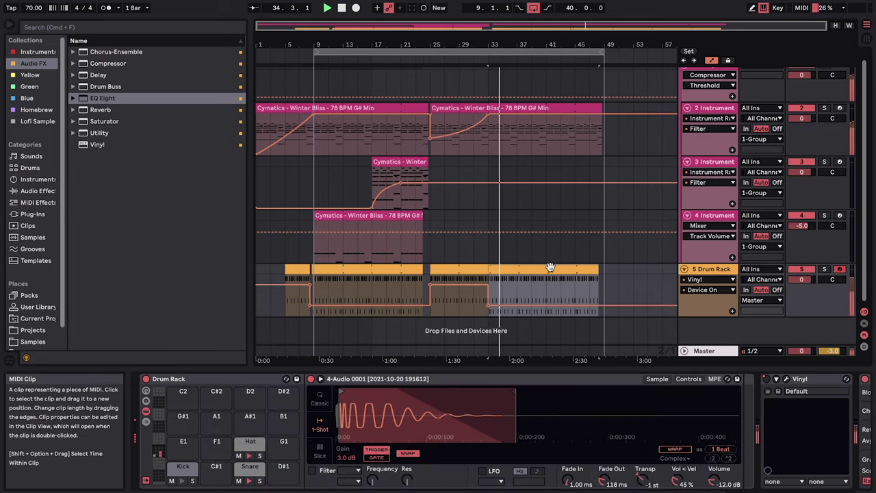
pyautogui.scroll(10, 524, 267)
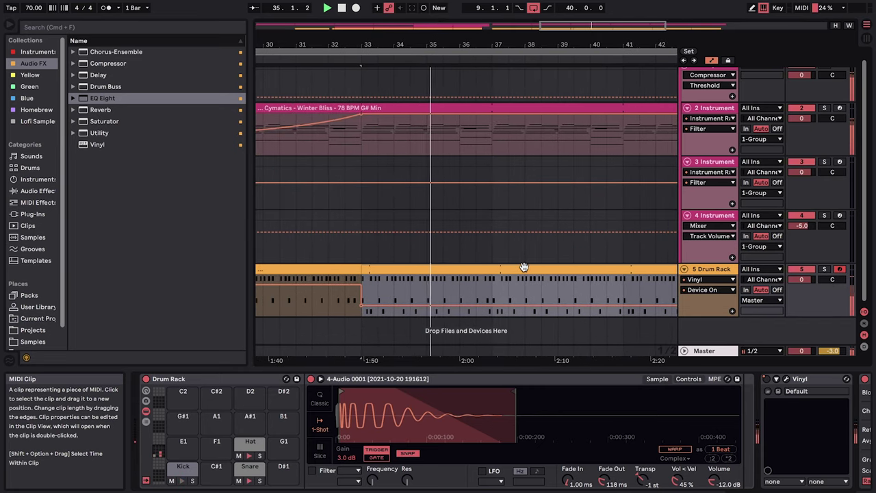
pyautogui.moveTo(354, 267); pyautogui.dragTo(346, 268)
# Move the copied long drum clip to start at beat 4 of bar 32, with Vinyl switching off at beat 3.
pyautogui.click(372, 268)
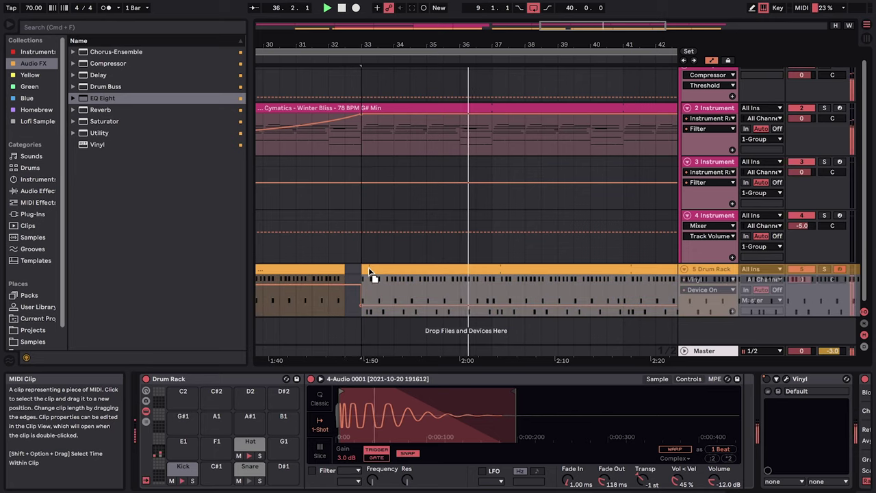
pyautogui.scroll(3, 369, 267)
pyautogui.scroll(3, 369, 269)
pyautogui.moveTo(370, 268); pyautogui.dragTo(348, 273)
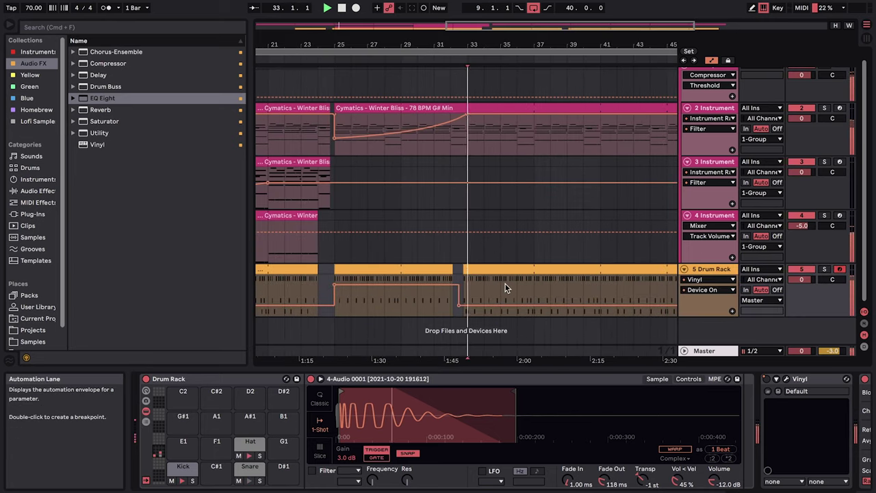
pyautogui.scroll(-4, 505, 287)
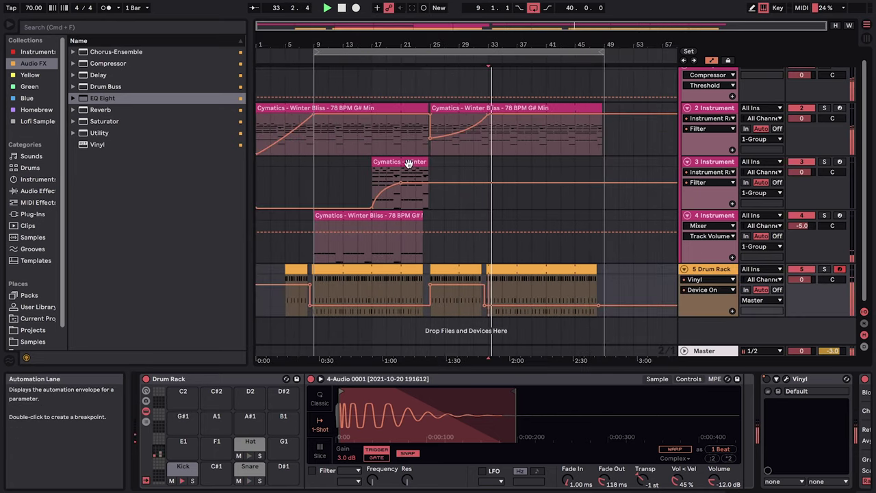
# Copy the high melody clip with its Filter automation to bar 33 and transpose its notes down one semitone.
pyautogui.moveTo(407, 163); pyautogui.dragTo(522, 164)
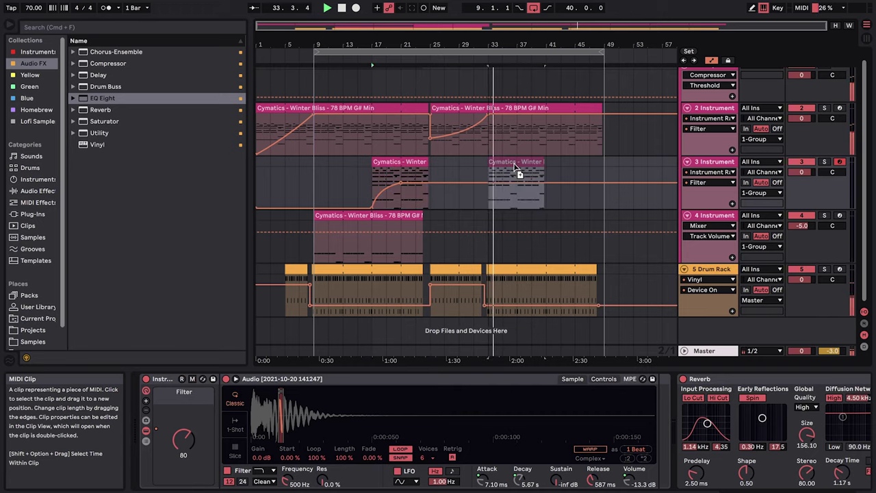
pyautogui.click(370, 216)
pyautogui.doubleClick(370, 216)
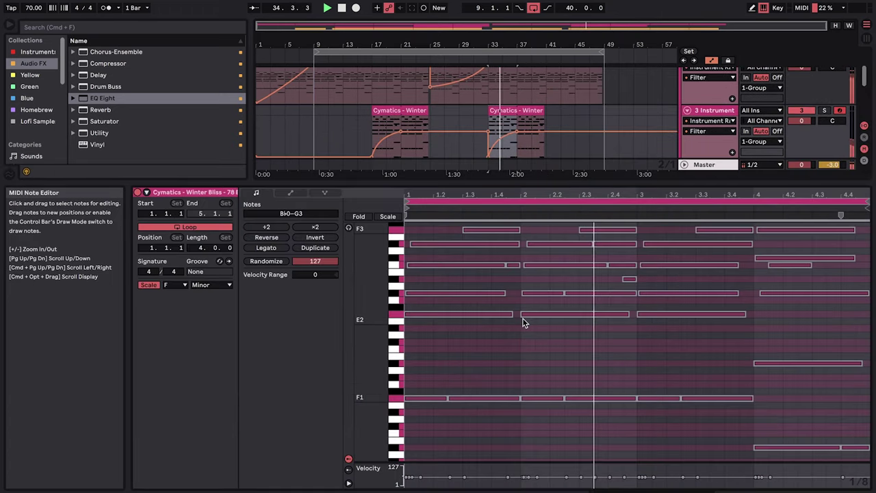
pyautogui.scroll(1, 522, 322)
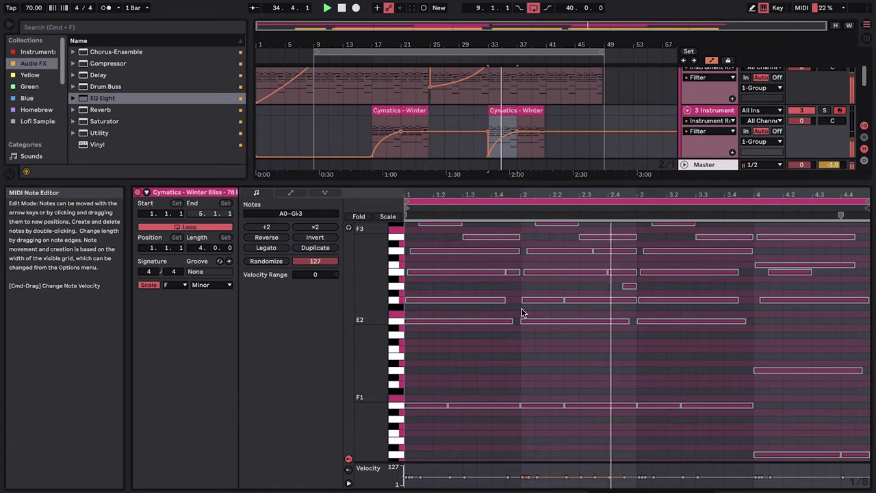
pyautogui.doubleClick(717, 167)
# Shorten the loop region to end at bar 41 and copy the bass clip to bar 33.
pyautogui.click(517, 162)
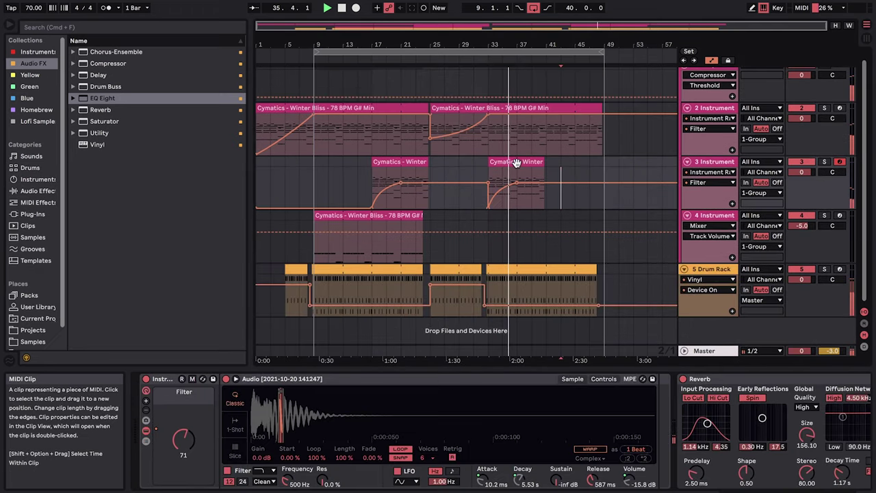
pyautogui.moveTo(604, 53); pyautogui.dragTo(544, 61)
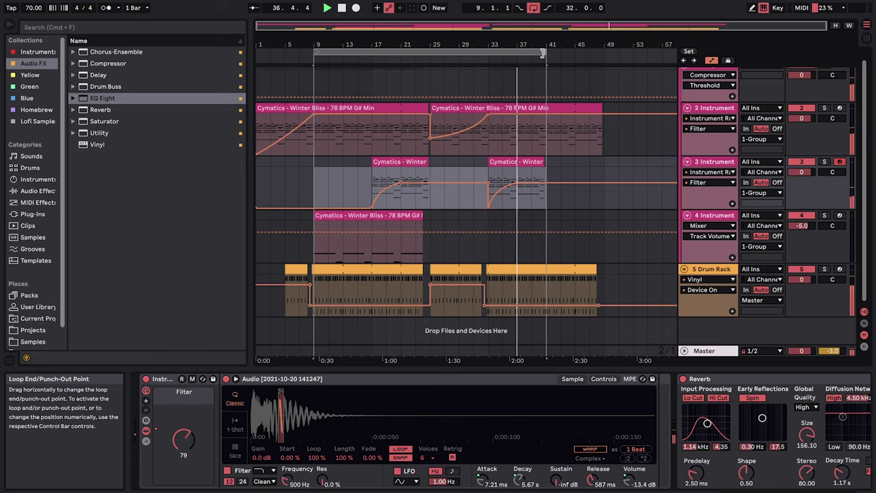
pyautogui.click(342, 217)
pyautogui.moveTo(342, 216); pyautogui.dragTo(518, 218)
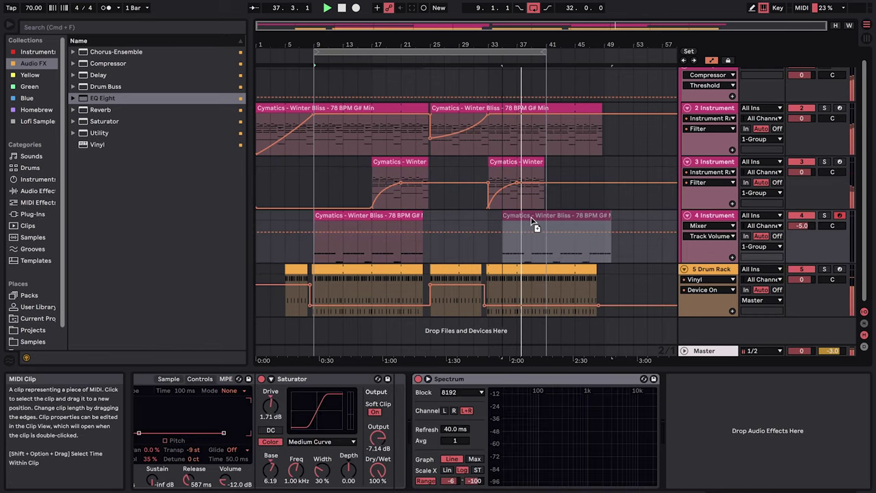
# Transpose the copied bass clip's notes down one semitone and set its scale root to E.
pyautogui.doubleClick(518, 219)
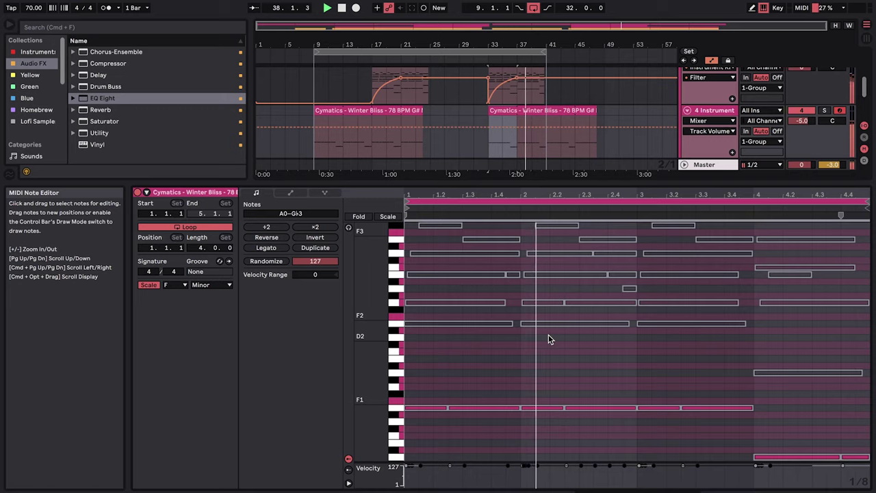
pyautogui.click(165, 286)
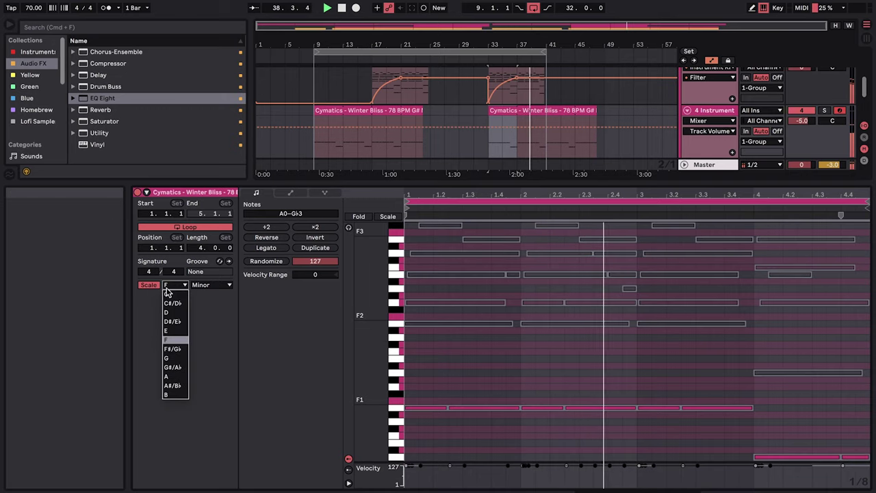
pyautogui.click(175, 329)
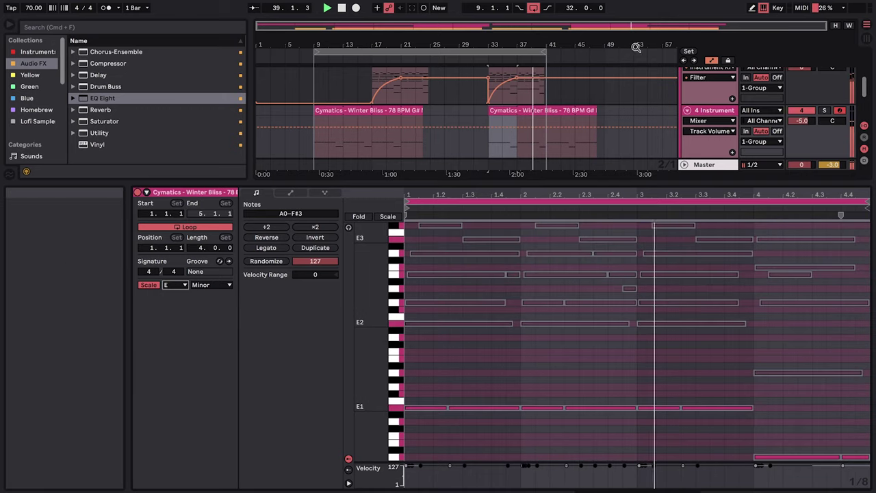
# Set the scale root of the transposed high melody clip at bar 33 to E.
pyautogui.scroll(2, 520, 109)
pyautogui.click(530, 94)
pyautogui.click(175, 285)
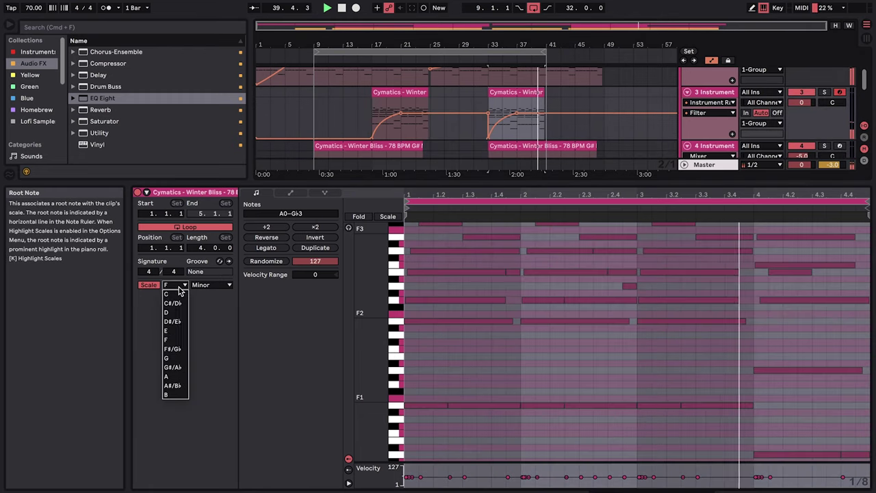
pyautogui.click(173, 334)
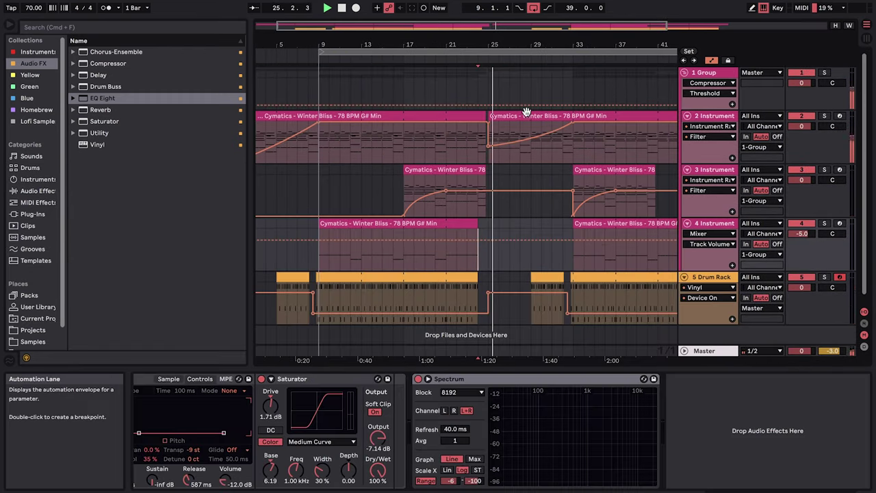
# Transpose the main melody clip at bar 25 down one more semitone and set its scale root to D#/Eb.
pyautogui.doubleClick(525, 111)
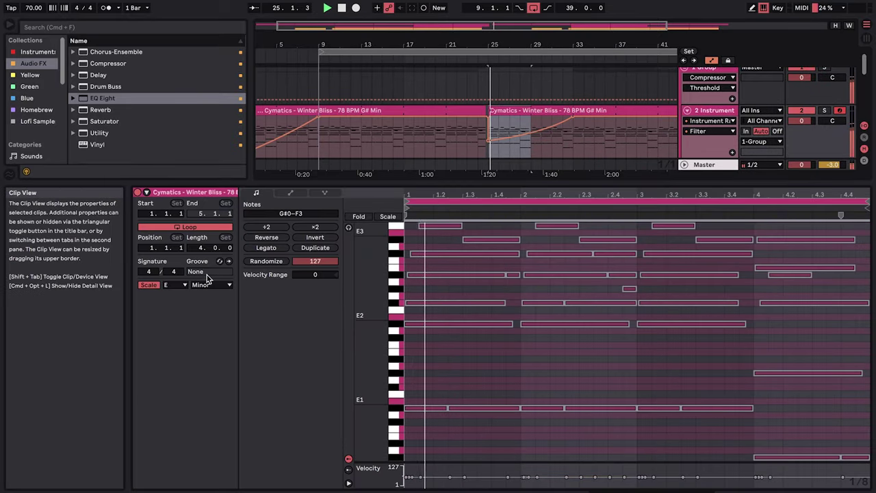
pyautogui.click(174, 284)
pyautogui.click(175, 322)
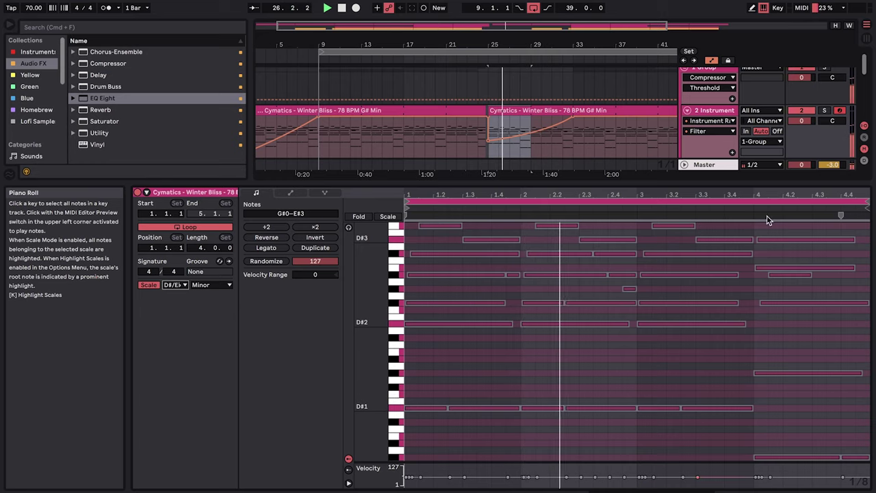
pyautogui.doubleClick(723, 165)
# Transpose the high melody clip at bar 33 down one more semitone and set its scale root to D#/Eb.
pyautogui.click(609, 165)
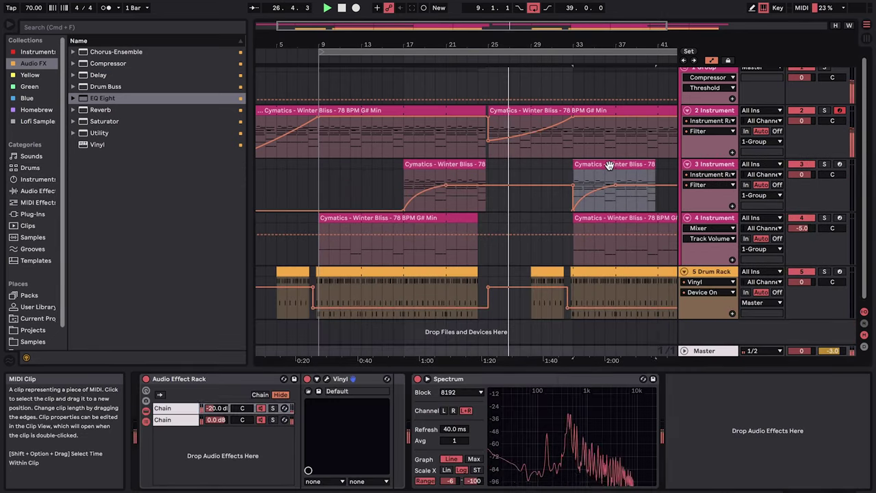
pyautogui.doubleClick(608, 166)
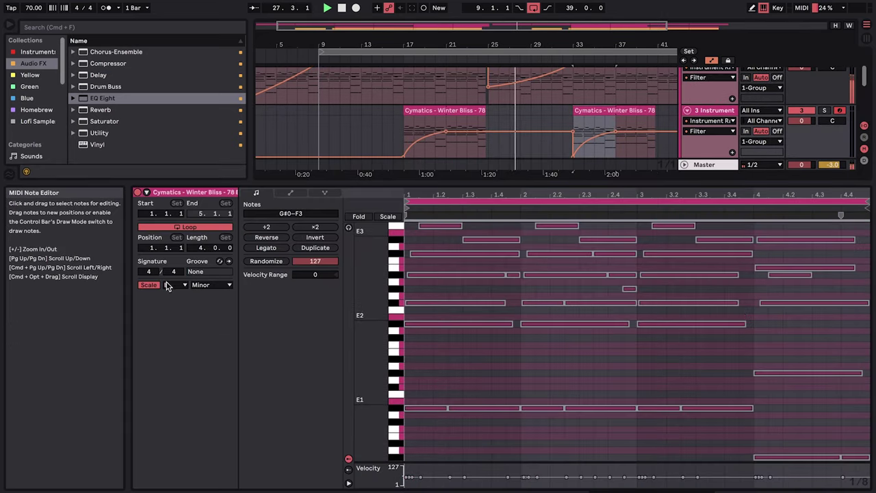
pyautogui.click(167, 285)
pyautogui.click(172, 322)
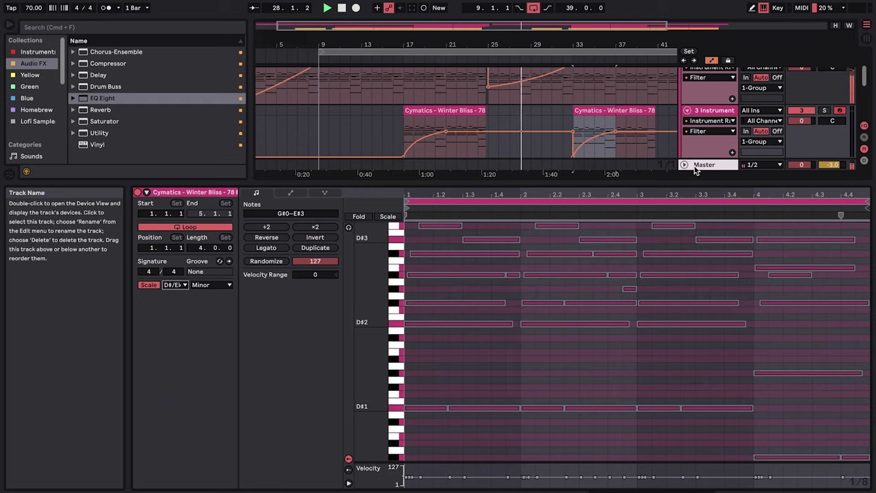
pyautogui.hotkey('shift', 'Tab')
# Transpose the bass clip at bar 33 down one more semitone and set its scale root to D#/Eb.
pyautogui.doubleClick(623, 218)
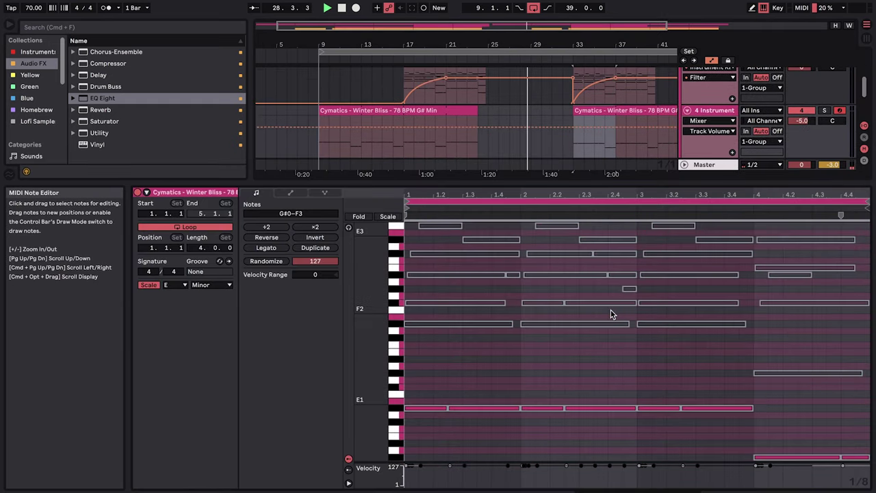
pyautogui.click(176, 286)
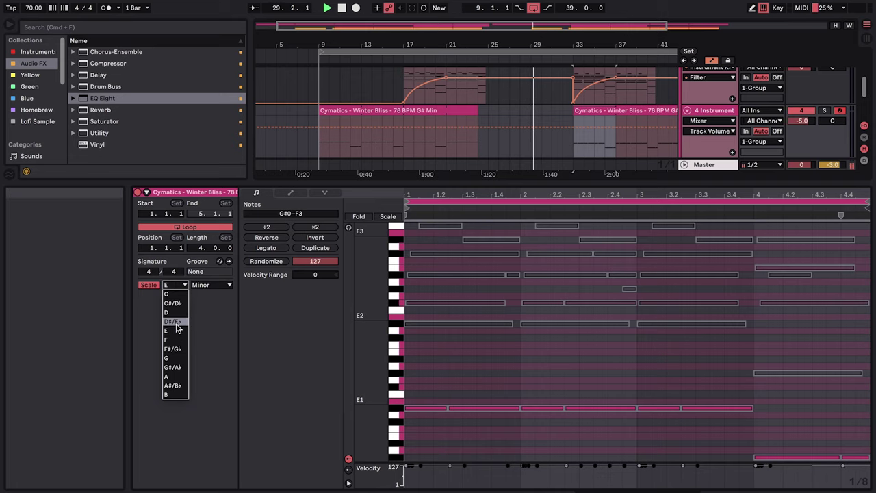
pyautogui.click(175, 323)
pyautogui.doubleClick(704, 164)
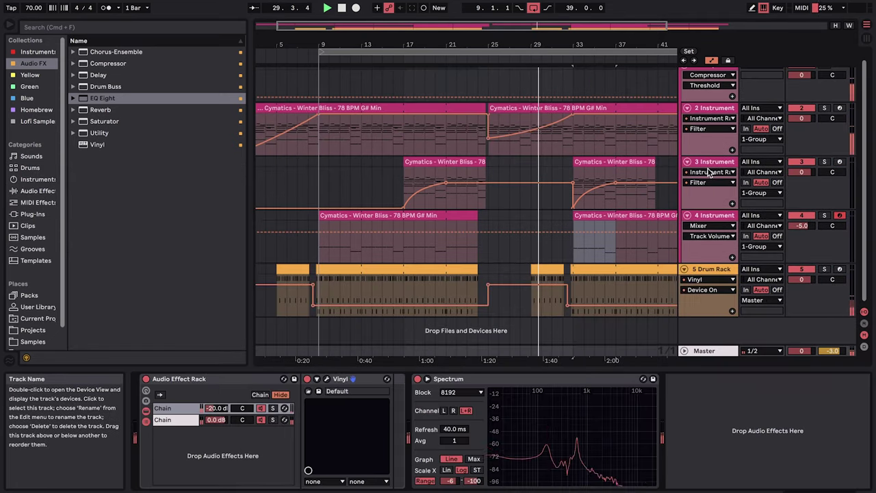
# Move the second high melody clip with its Filter automation from bar 33 to bar 41.
pyautogui.click(578, 282)
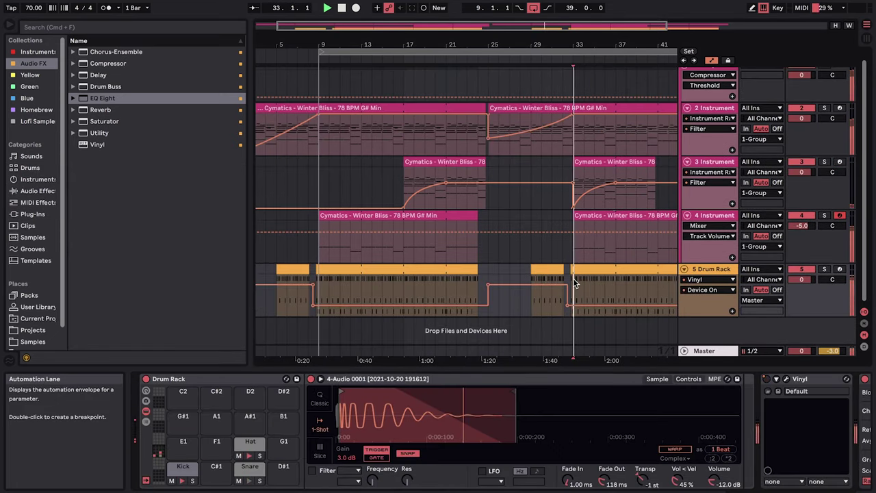
pyautogui.hscroll(5, 572, 280)
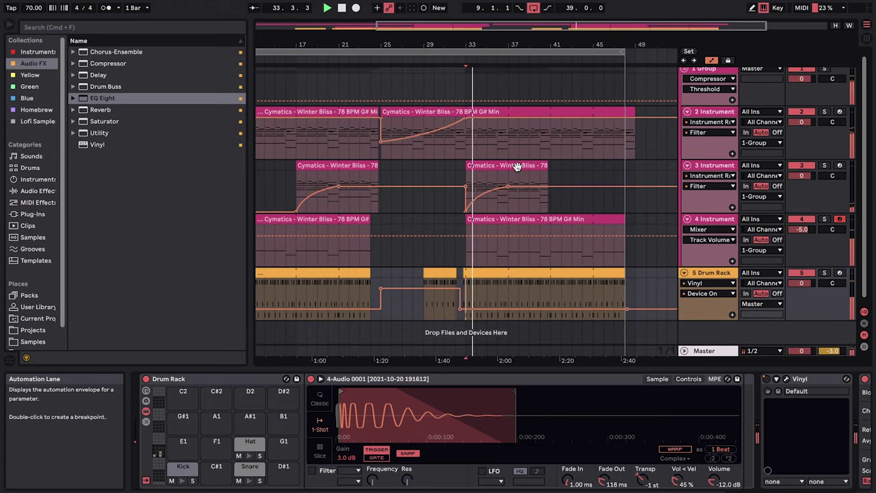
pyautogui.moveTo(514, 165); pyautogui.dragTo(605, 172)
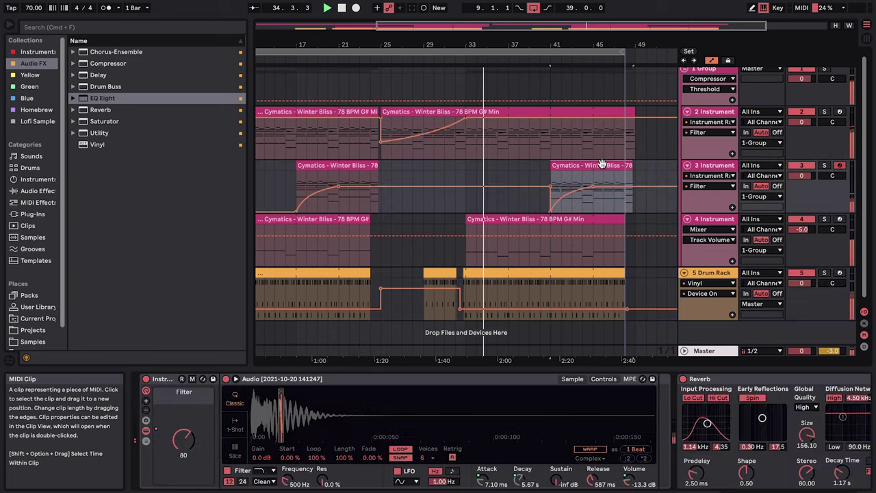
pyautogui.click(582, 179)
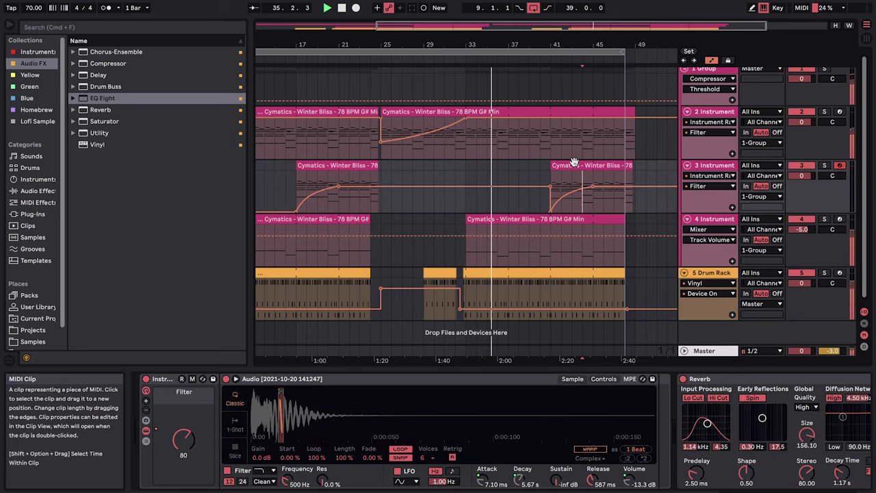
# Extend the loop region to end at bar 57.
pyautogui.hscroll(2, 587, 85)
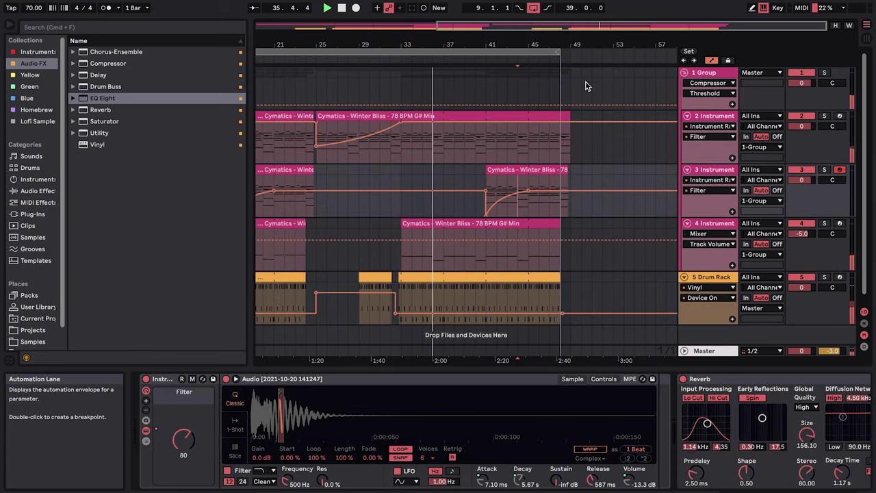
pyautogui.scroll(-1, 587, 85)
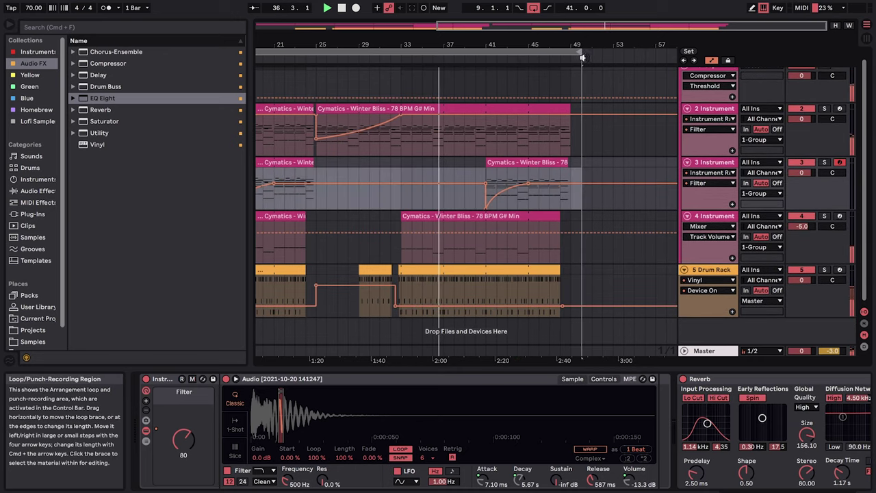
pyautogui.click(572, 80)
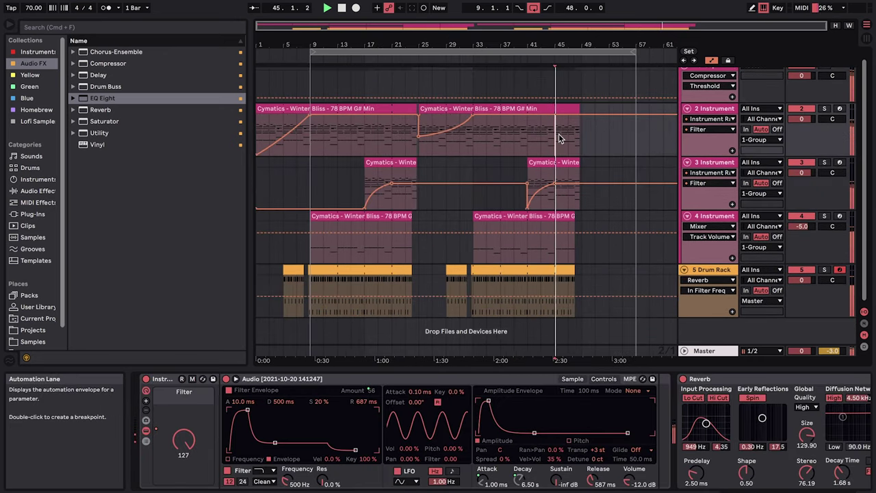
# Duplicate the second main melody clip to bar 49 and shorten the copy to end at bar 57.
pyautogui.click(481, 110)
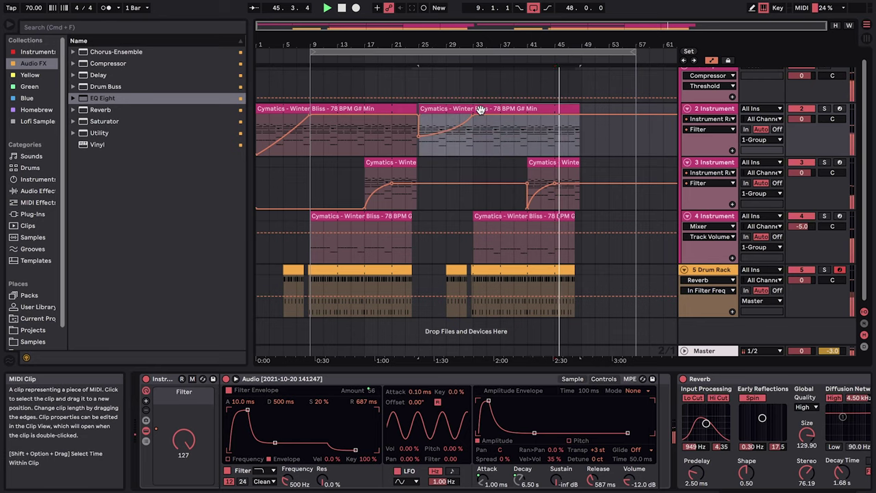
pyautogui.press('super+d')
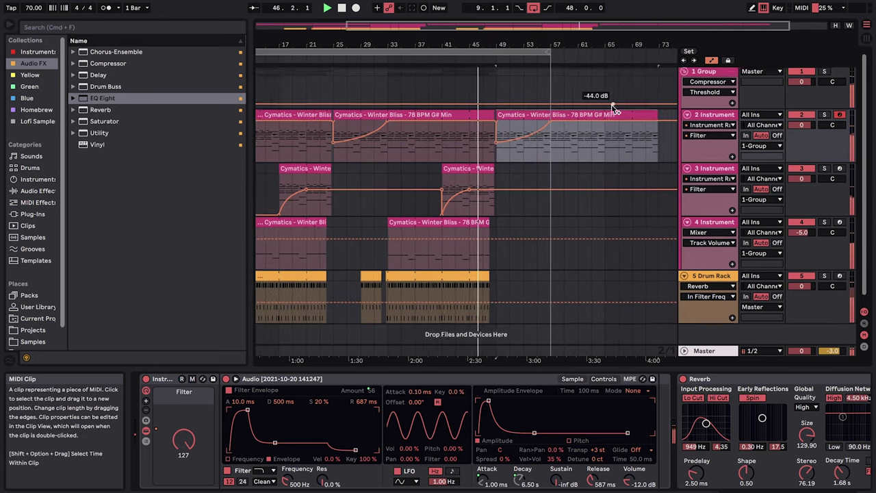
pyautogui.moveTo(615, 111); pyautogui.dragTo(509, 114)
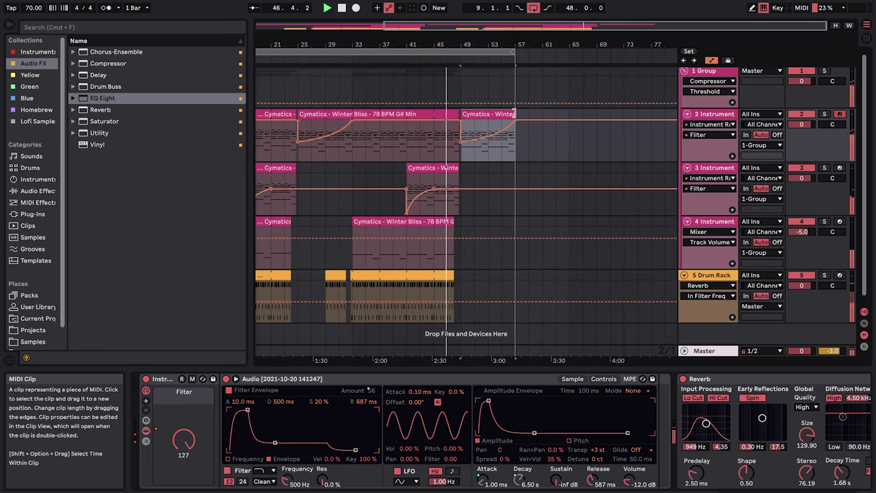
# Reshape the duplicated melody clip's Filter automation so it falls from 127 at bar 49 to its minimum at bar 57.
pyautogui.click(458, 151)
pyautogui.scroll(3, 467, 153)
pyautogui.scroll(2, 468, 155)
pyautogui.click(446, 142)
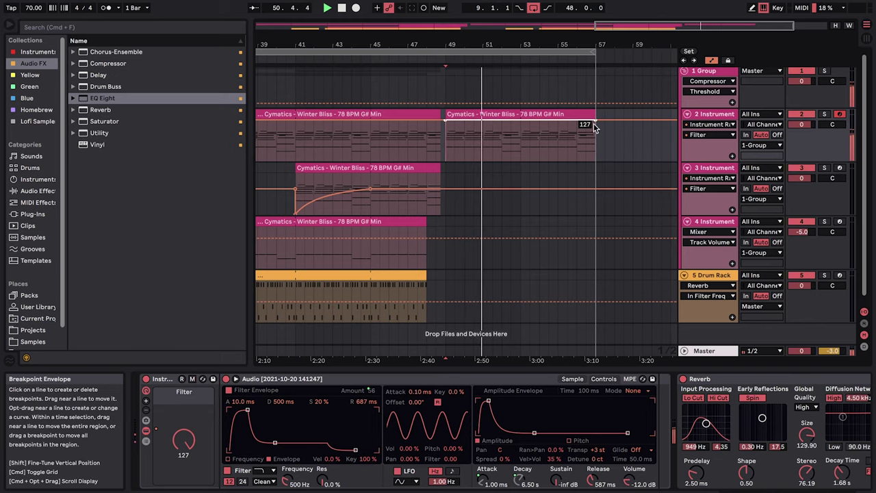
pyautogui.moveTo(595, 121); pyautogui.dragTo(595, 159)
pyautogui.hscroll(2, 582, 141)
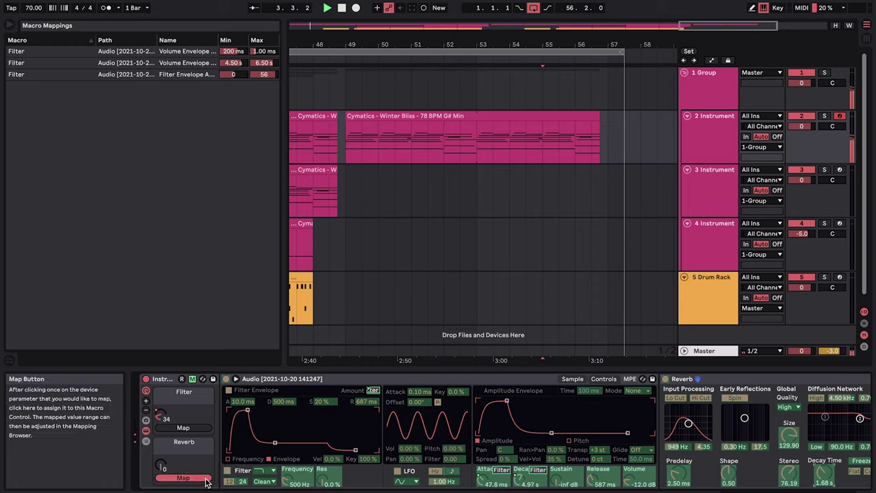
# Map the Reverb's Decay Time to a Reverb macro ranging from 2.00 s to 10.0 s and automate it curving up from bar 49 to bar 56.
pyautogui.click(183, 477)
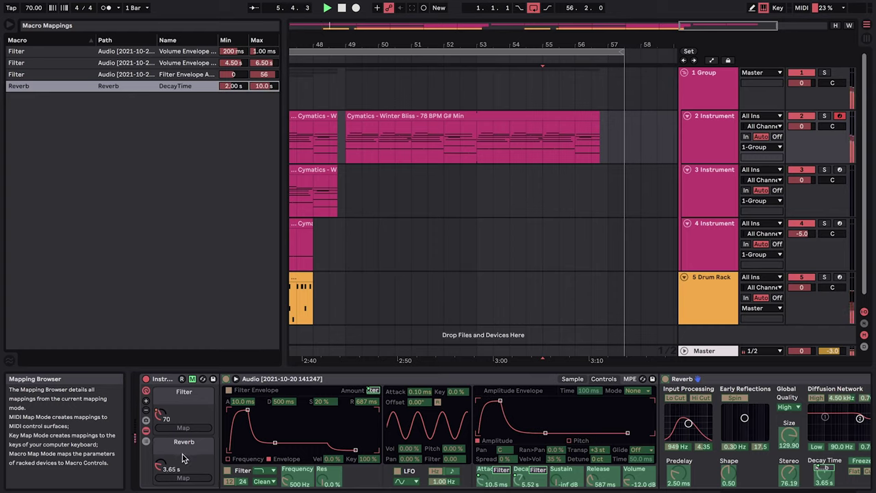
pyautogui.moveTo(160, 465); pyautogui.dragTo(161, 488)
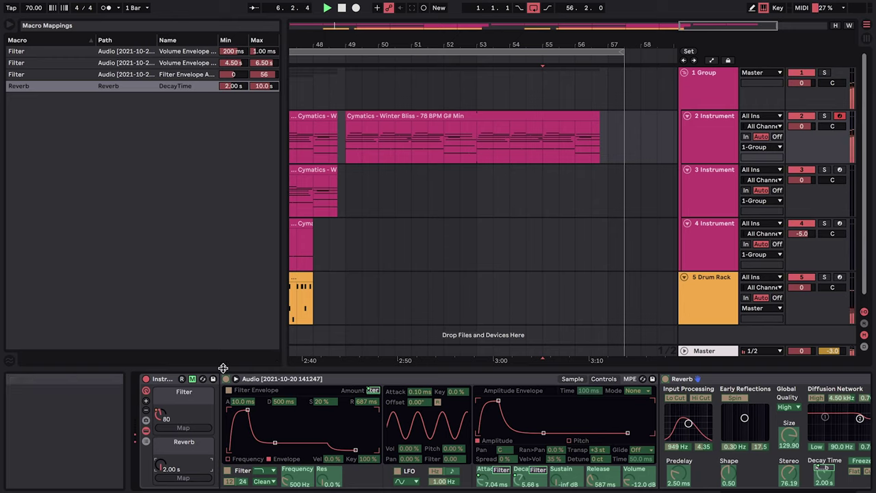
pyautogui.click(710, 60)
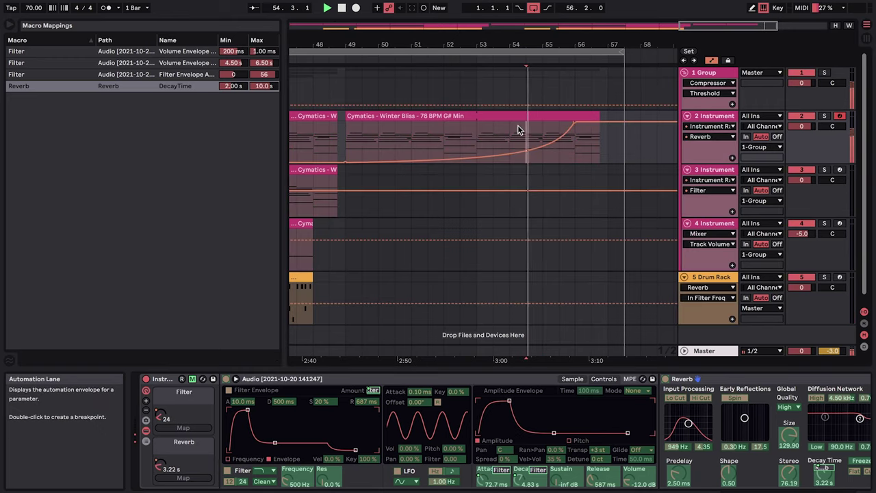
# Set the maximum of the Reverb macro's Decay Time mapping to 50 s.
pyautogui.click(269, 88)
pyautogui.write('50')
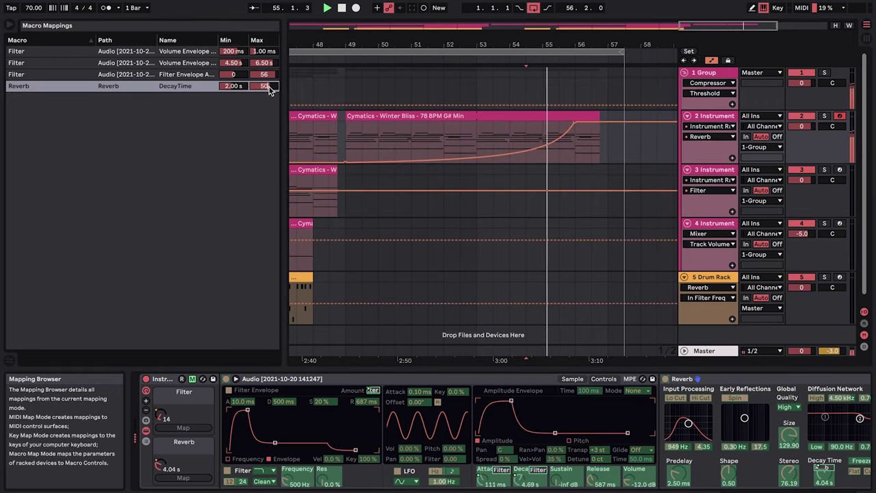
pyautogui.press('Return')
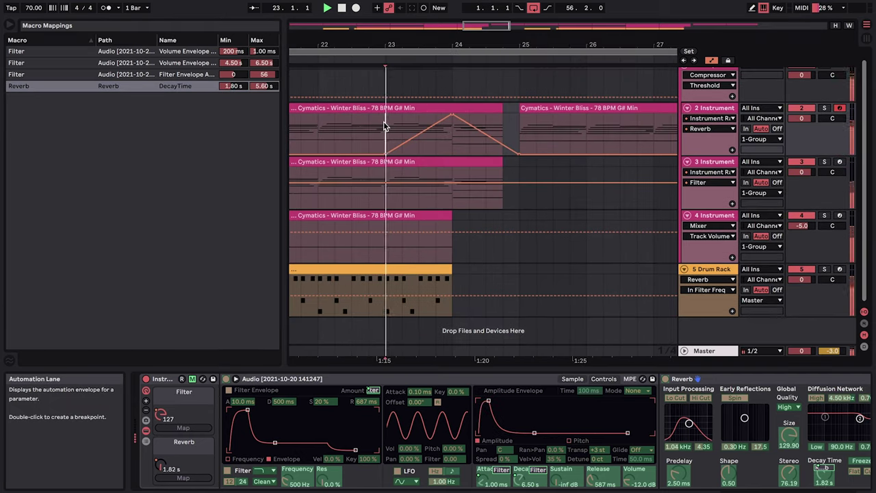
pyautogui.keyDown('ctrl'); pyautogui.scroll(-5, 384, 121); pyautogui.keyUp('ctrl')
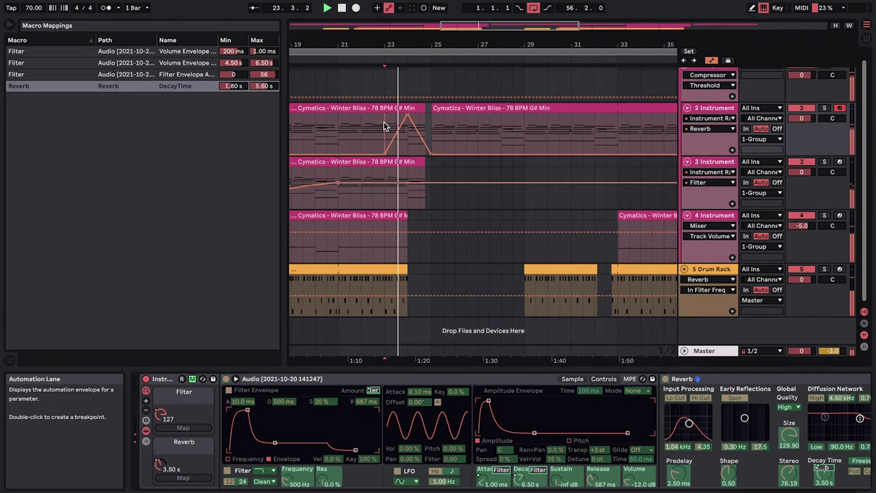